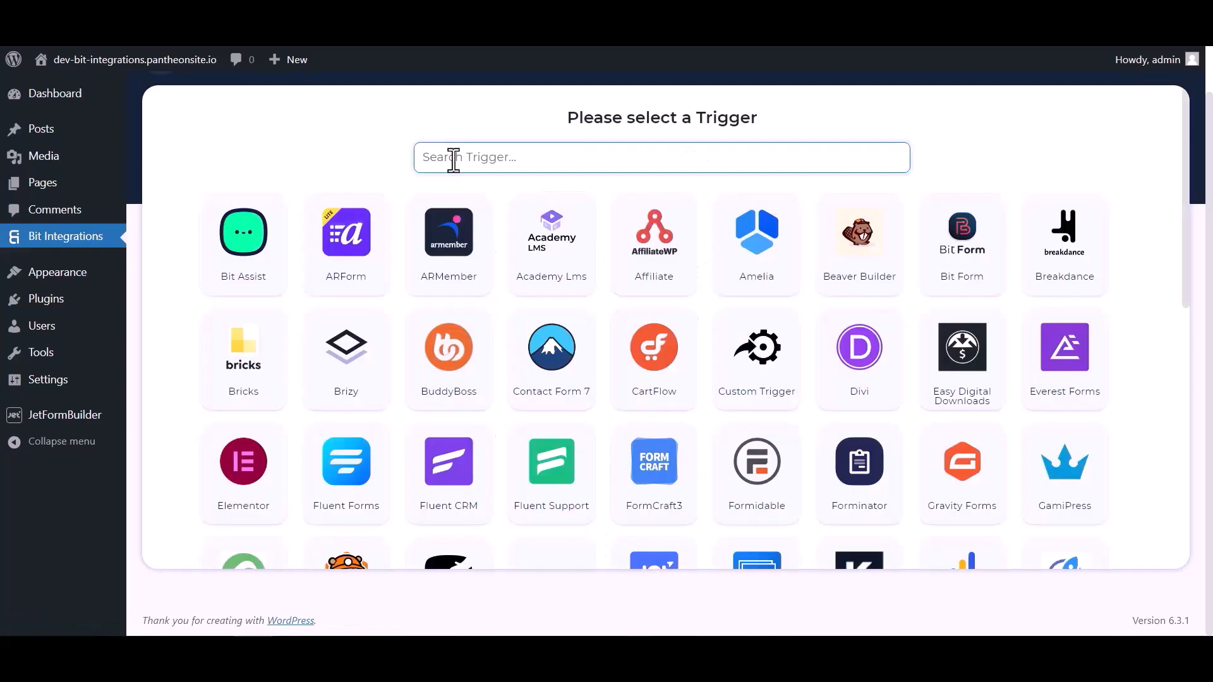
Choose JetForm Builder as the trigger via a 'jet' search, copy its webhook URL, and start fetching
{"action": "left_click", "coordinate": [452, 158]}
{"action": "type", "text": "jet"}
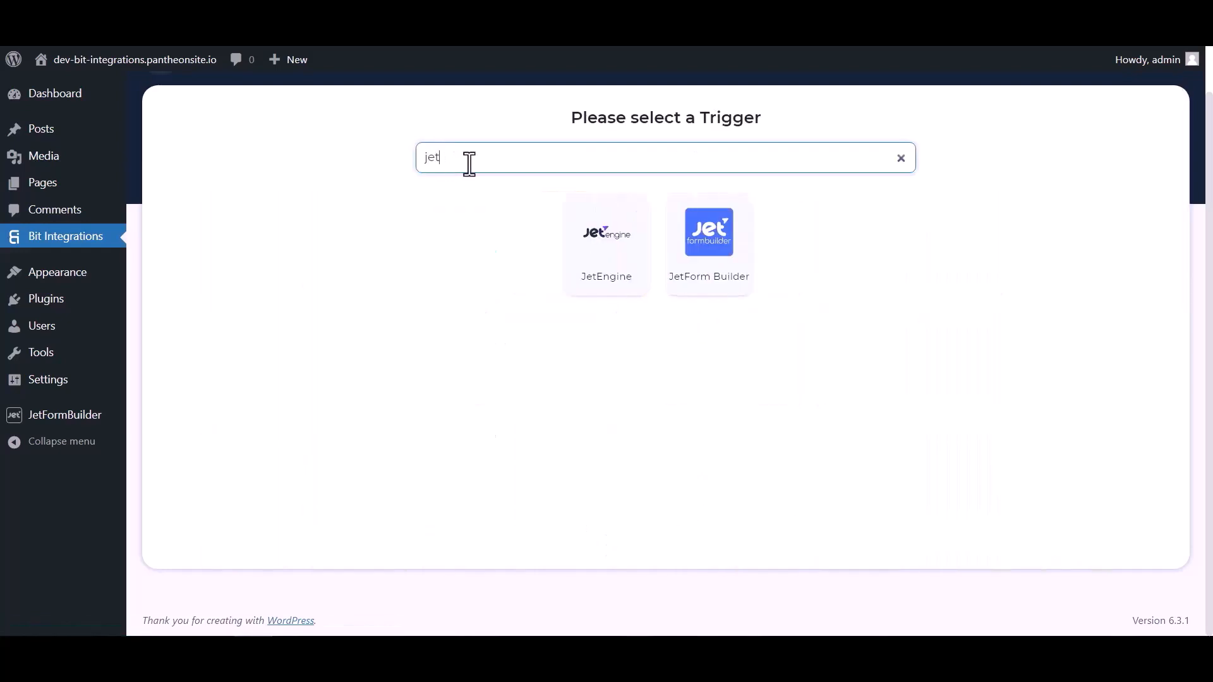
{"action": "left_click", "coordinate": [712, 271]}
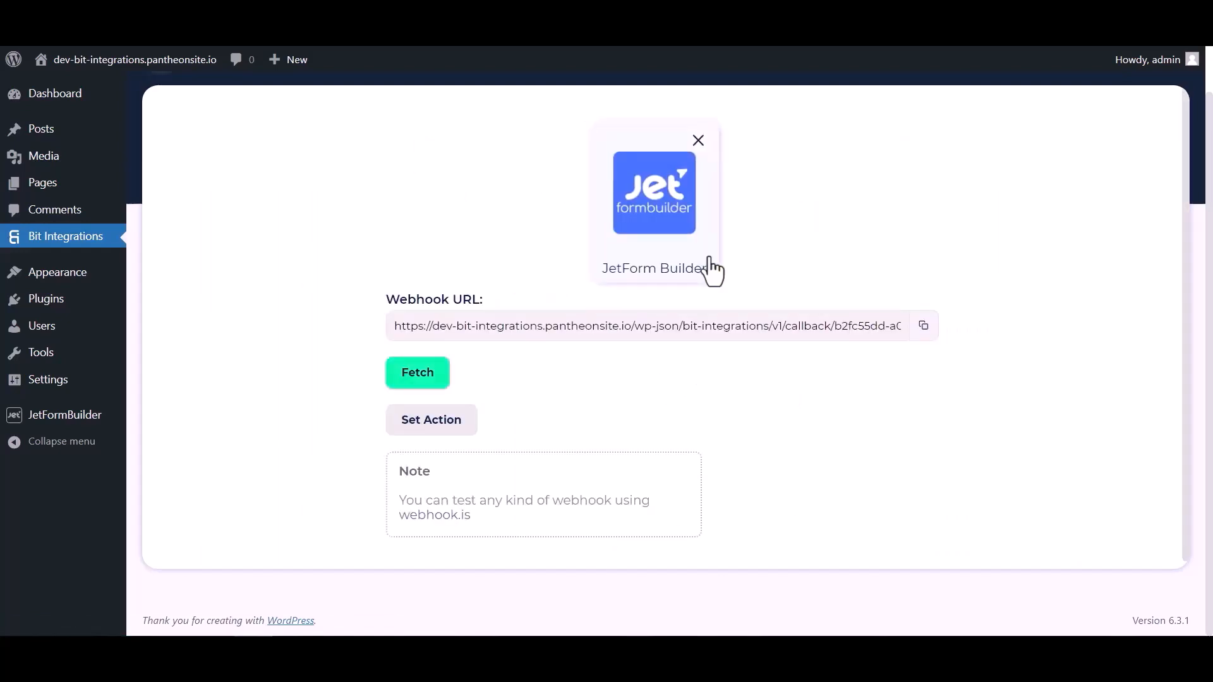
{"action": "left_click", "coordinate": [923, 325]}
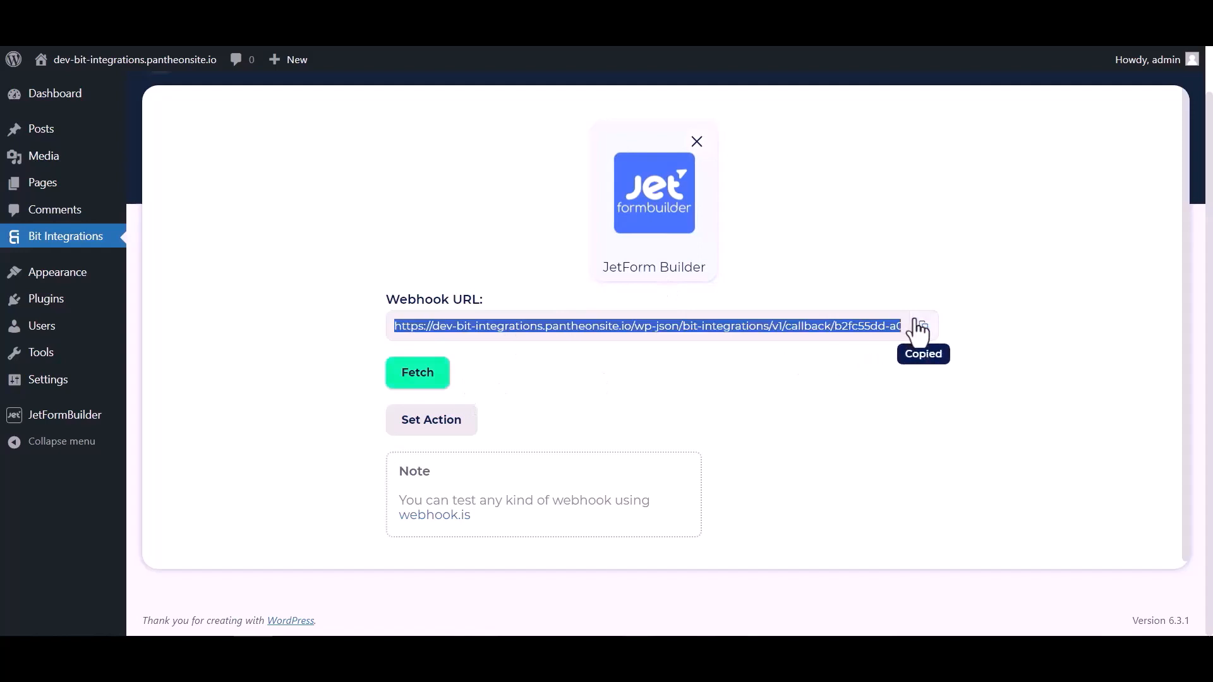
{"action": "left_click", "coordinate": [428, 379]}
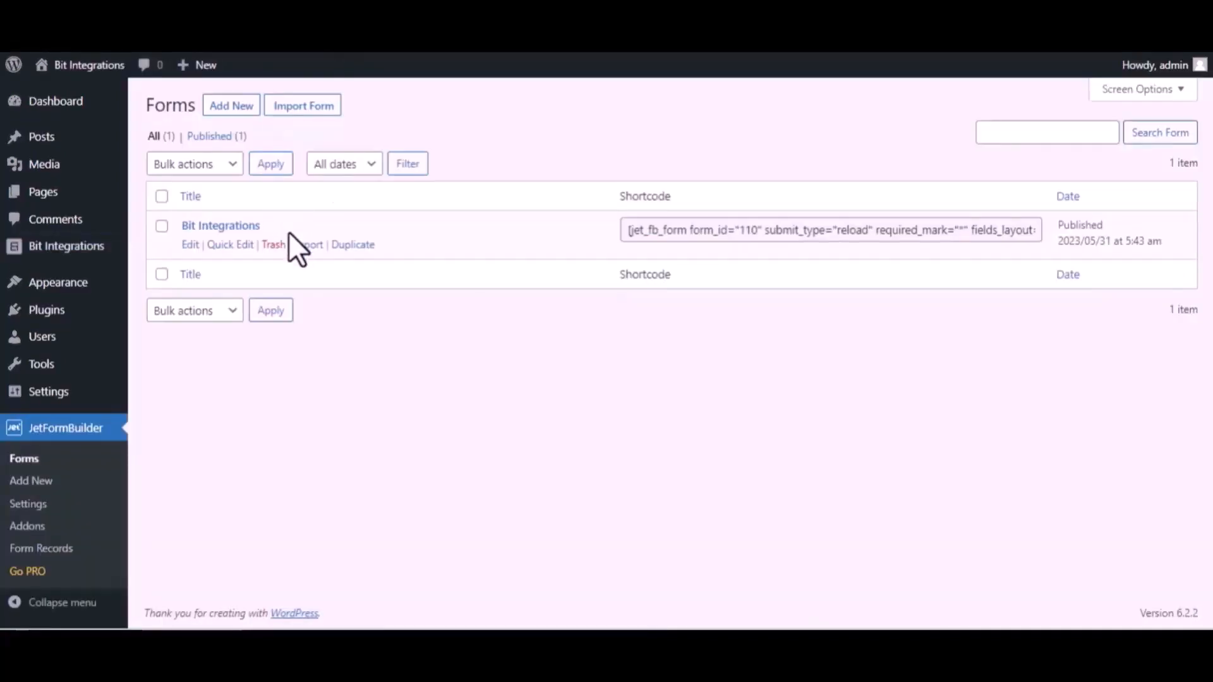
Edit the Bit Integrations form and expand its Post Submit Actions settings
{"action": "left_click", "coordinate": [190, 246]}
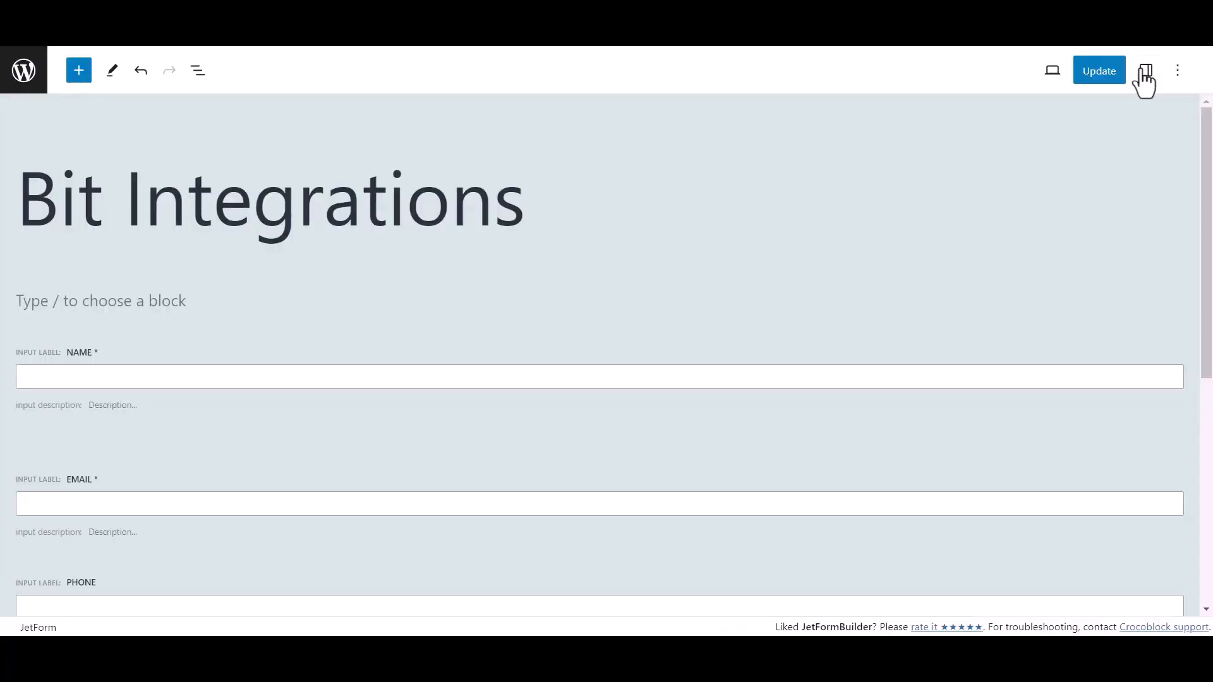
{"action": "left_click", "coordinate": [1143, 72]}
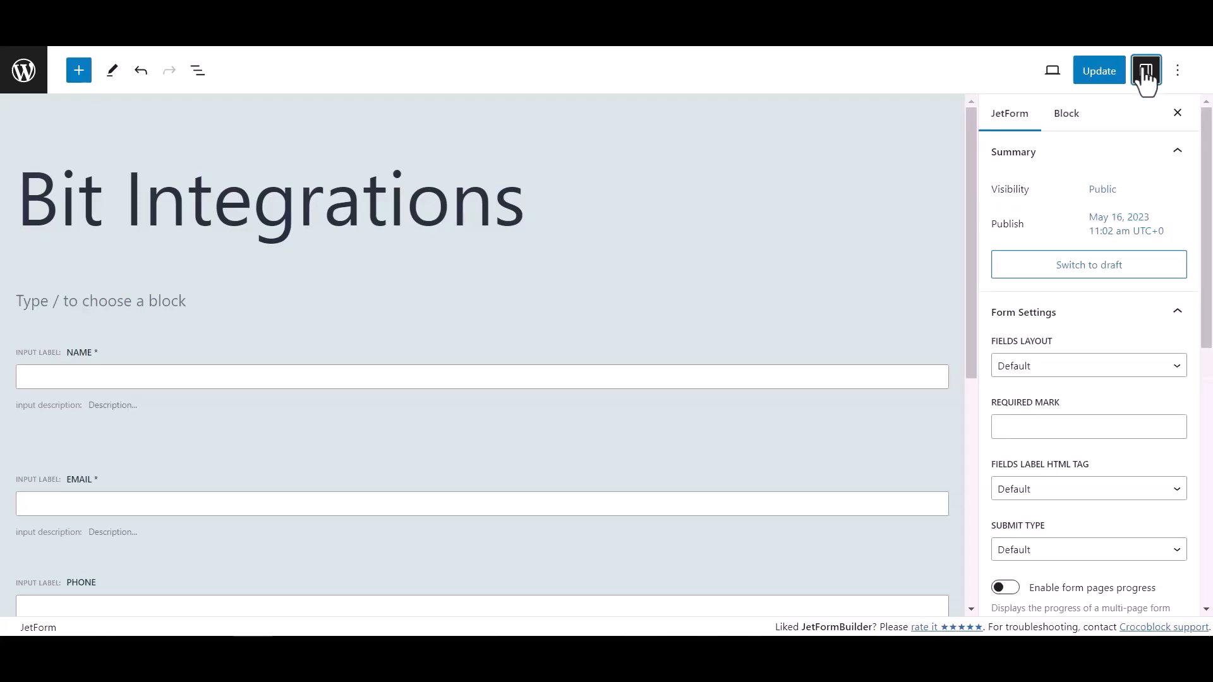
{"action": "scroll", "coordinate": [1053, 350], "scroll_direction": "down", "scroll_amount": 4}
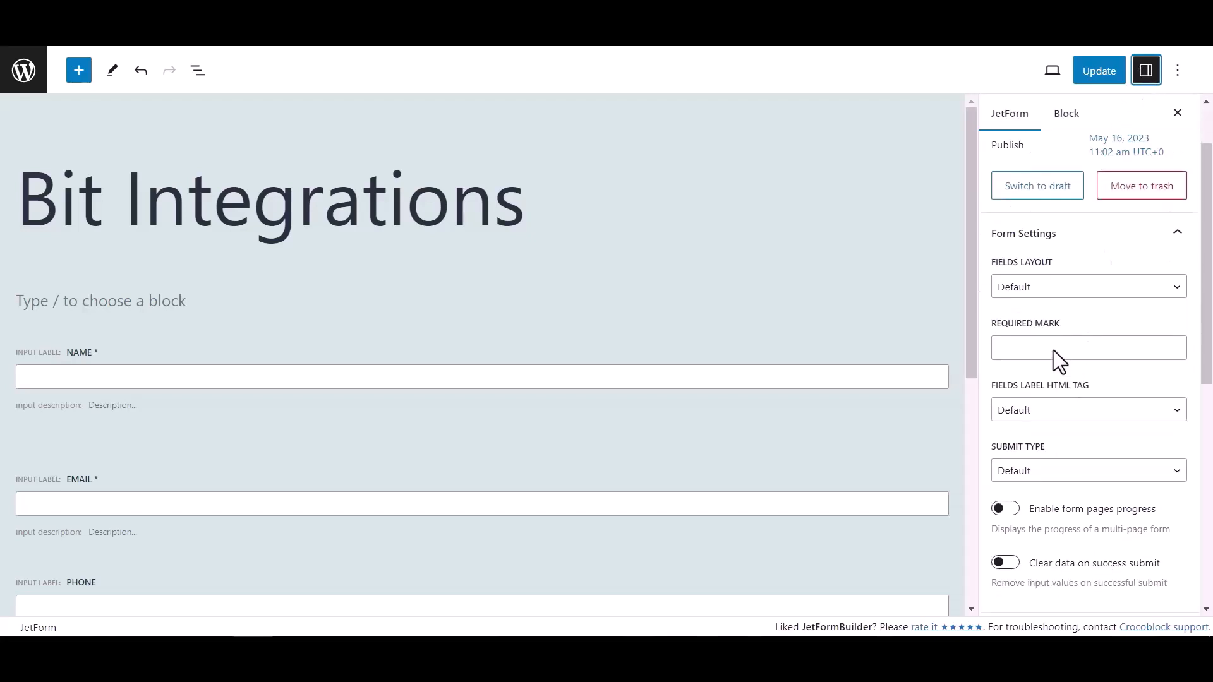
{"action": "left_click", "coordinate": [1052, 451]}
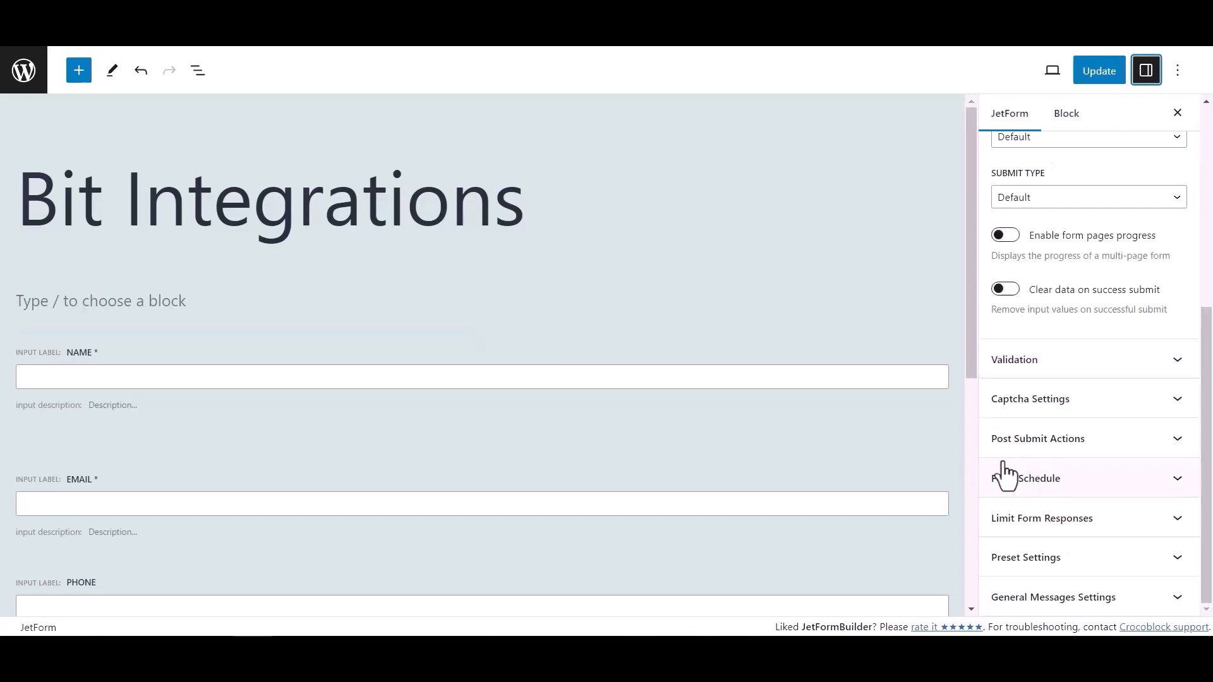
{"action": "left_click", "coordinate": [1146, 447]}
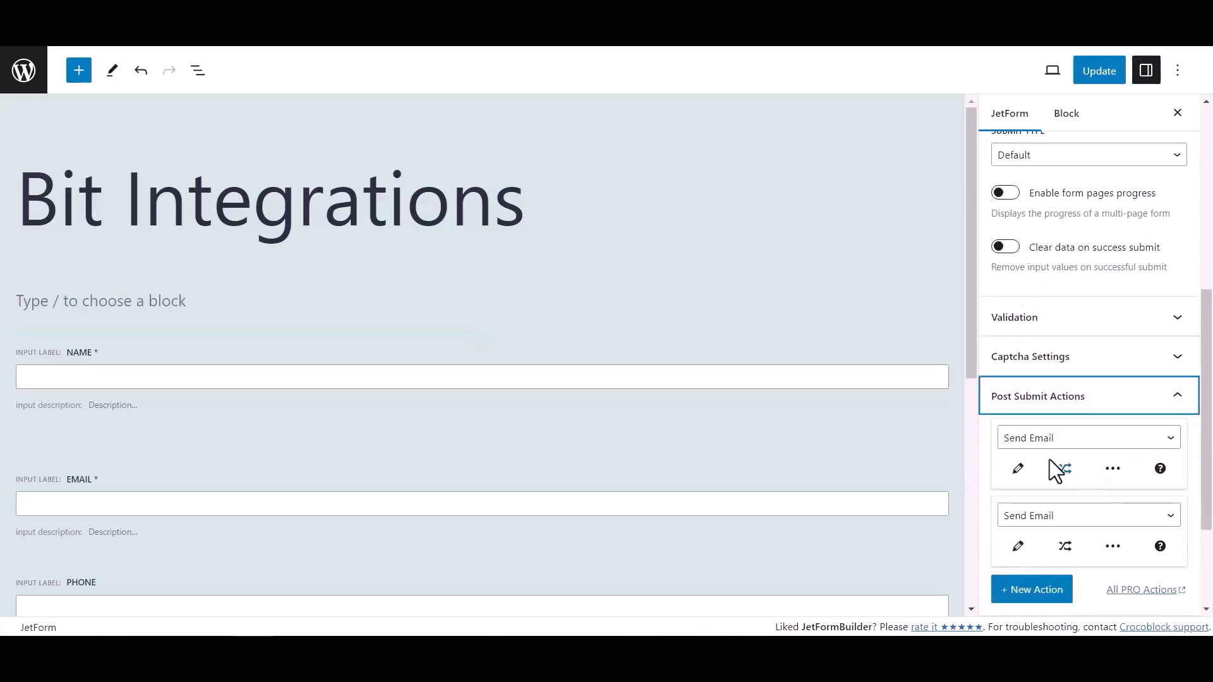
Change the first action to Call Webhook with the pasted Bit Integrations URL, and save the form
{"action": "left_click", "coordinate": [1049, 441]}
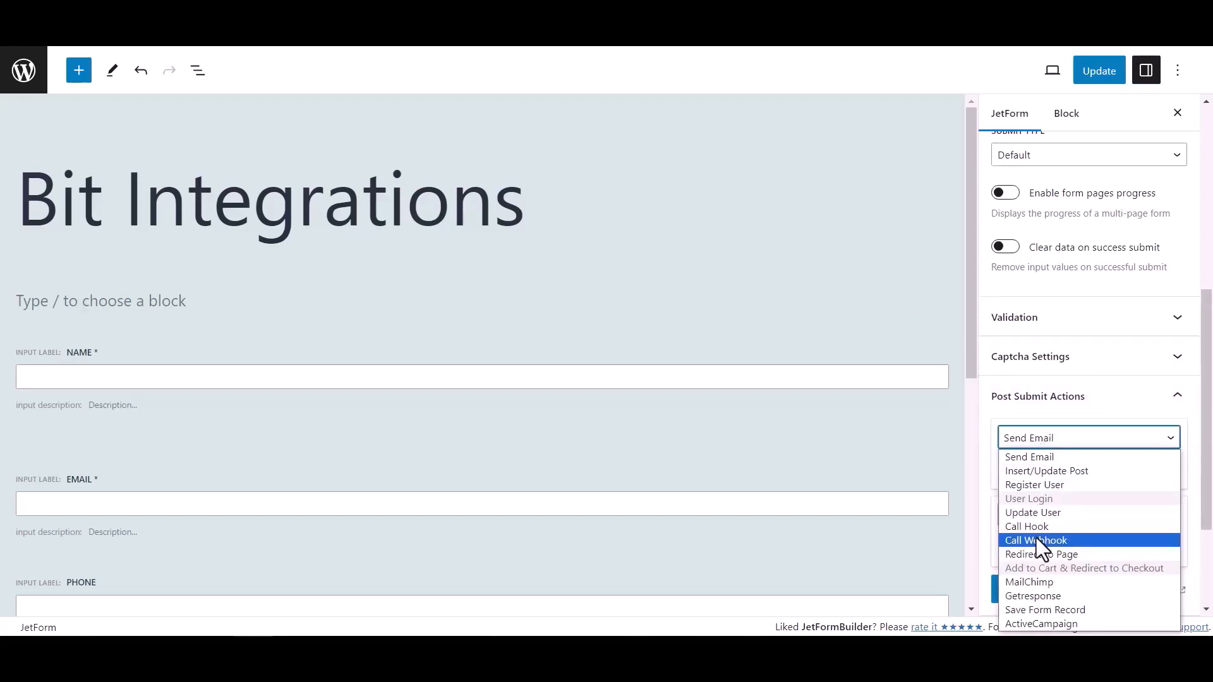
{"action": "left_click", "coordinate": [1037, 540]}
{"action": "left_click", "coordinate": [1029, 471]}
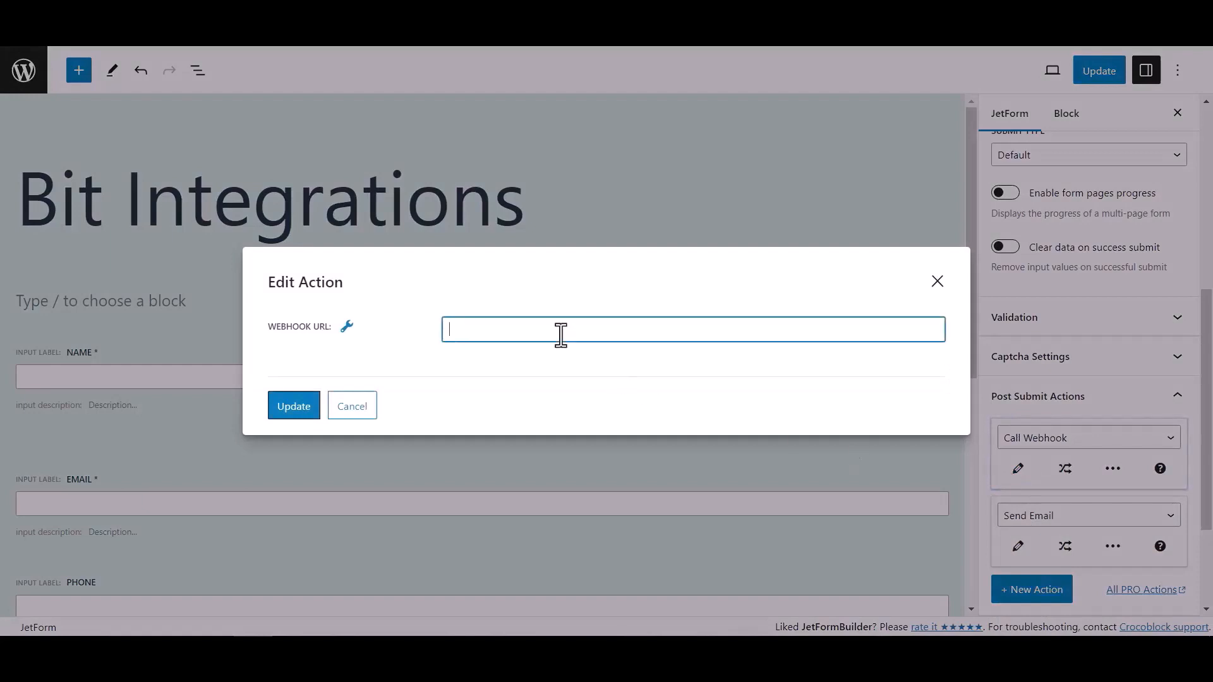
{"action": "key", "text": "ctrl+v"}
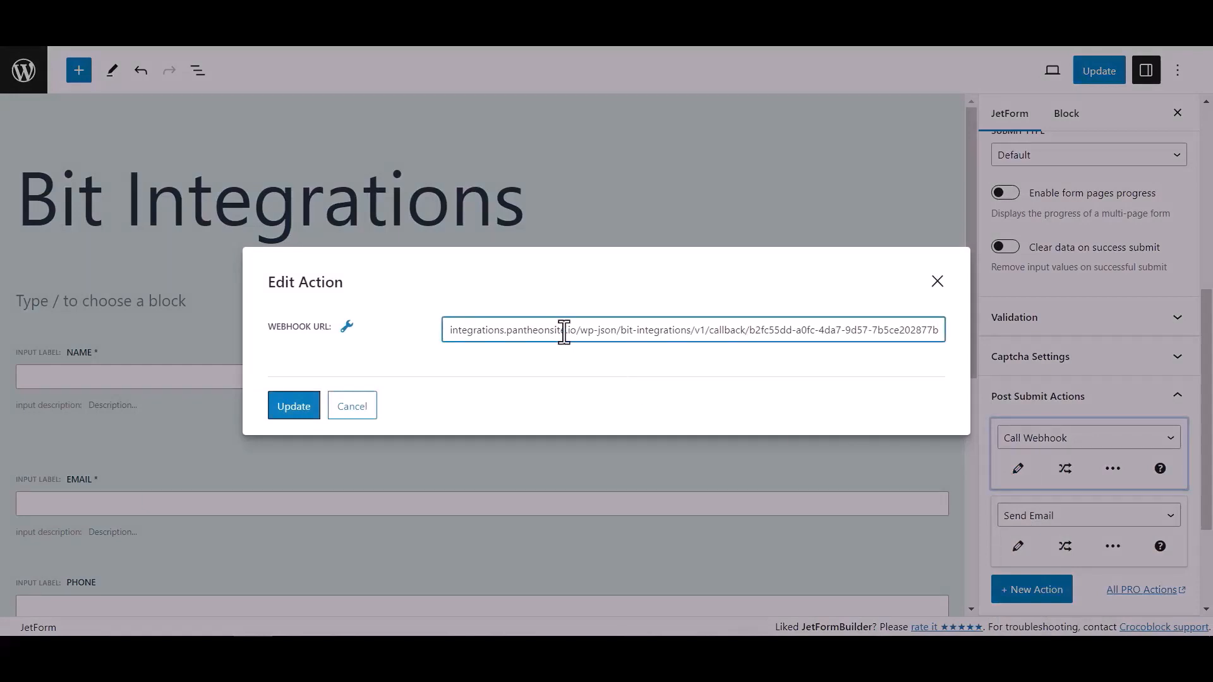
{"action": "left_click", "coordinate": [312, 409]}
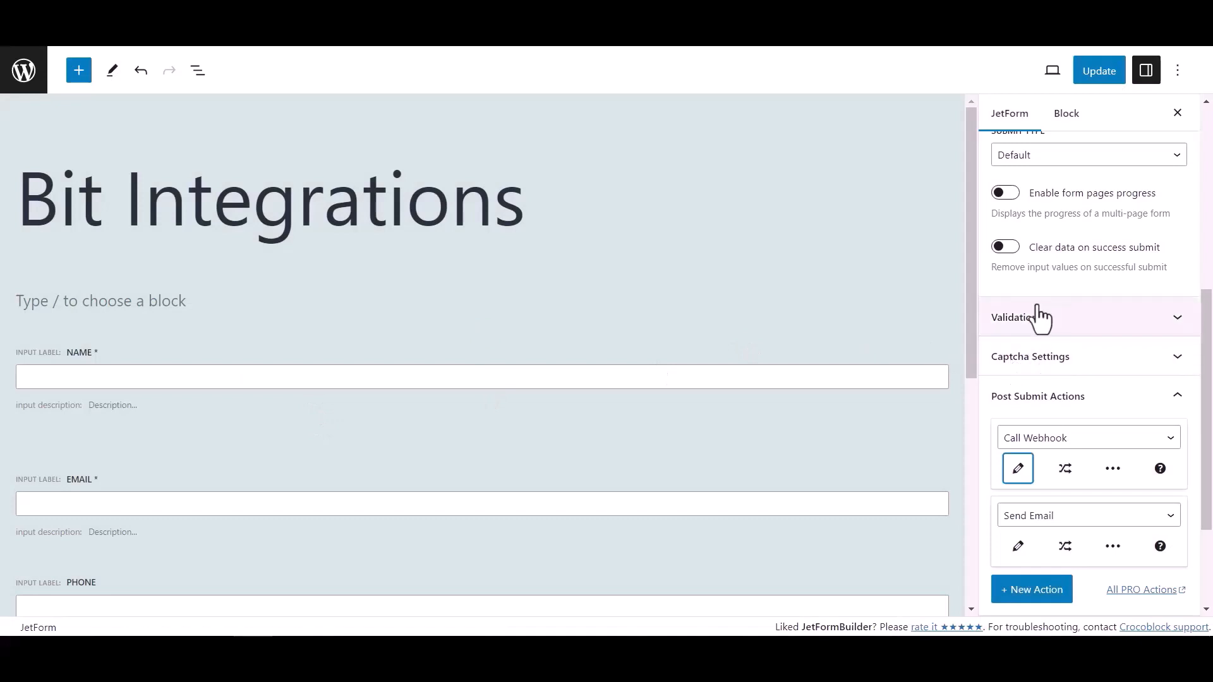
{"action": "left_click", "coordinate": [1110, 77]}
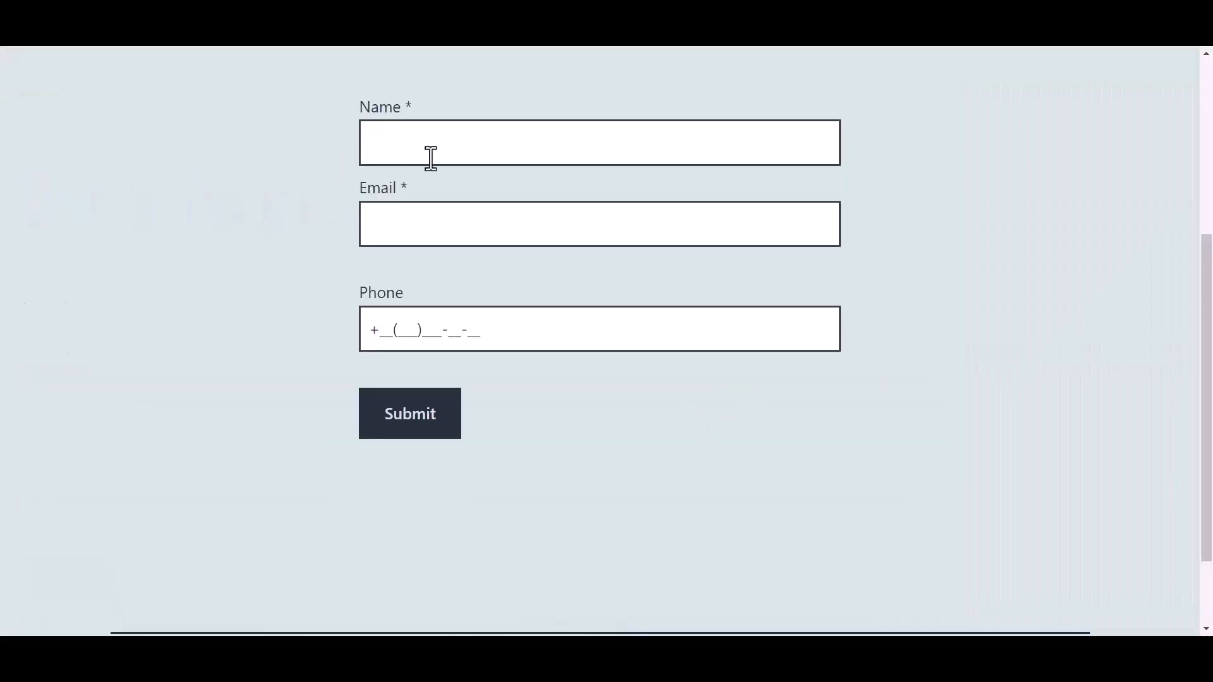
Fill in Name 'Bit Integrations', an e-mail address and a phone number, then submit the form
{"action": "left_click", "coordinate": [455, 145]}
{"action": "type", "text": "Bit"}
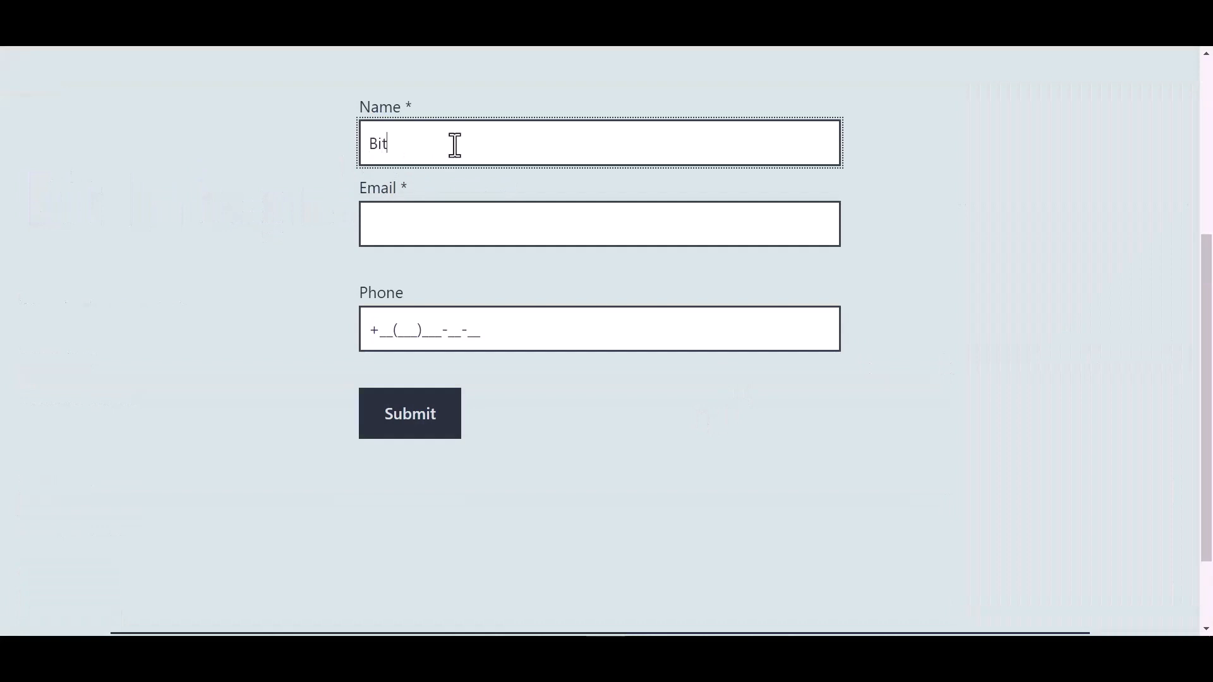
{"action": "type", "text": " Integrations"}
{"action": "key", "text": "Tab"}
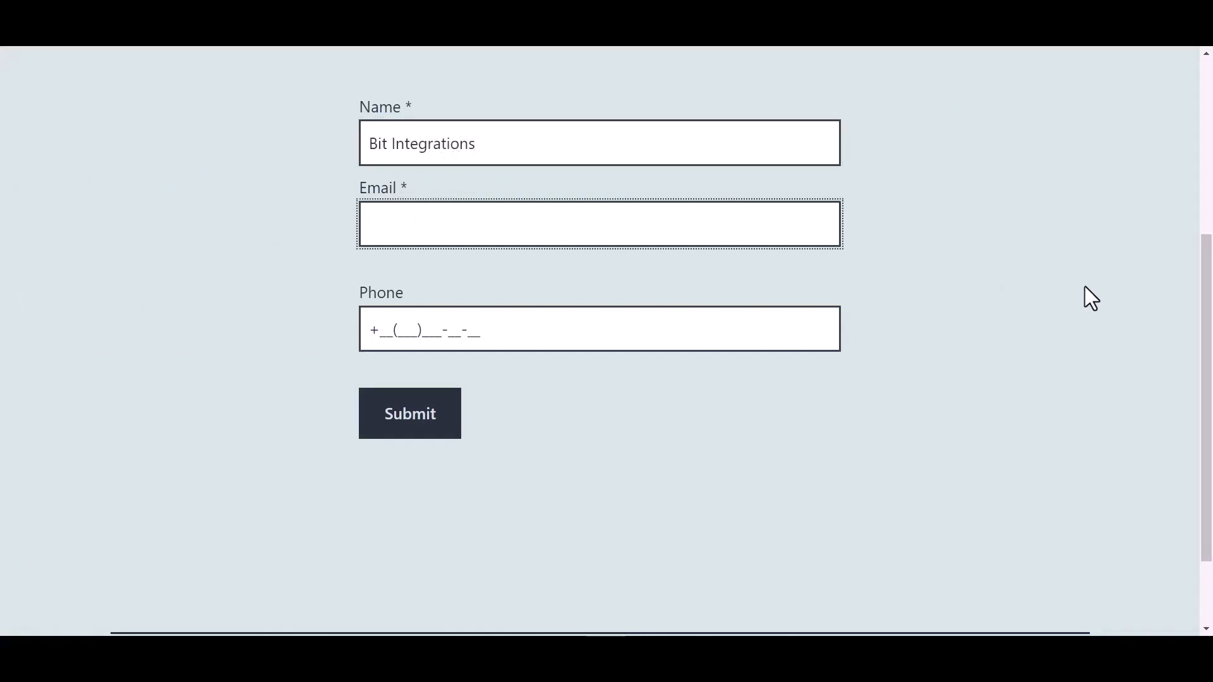
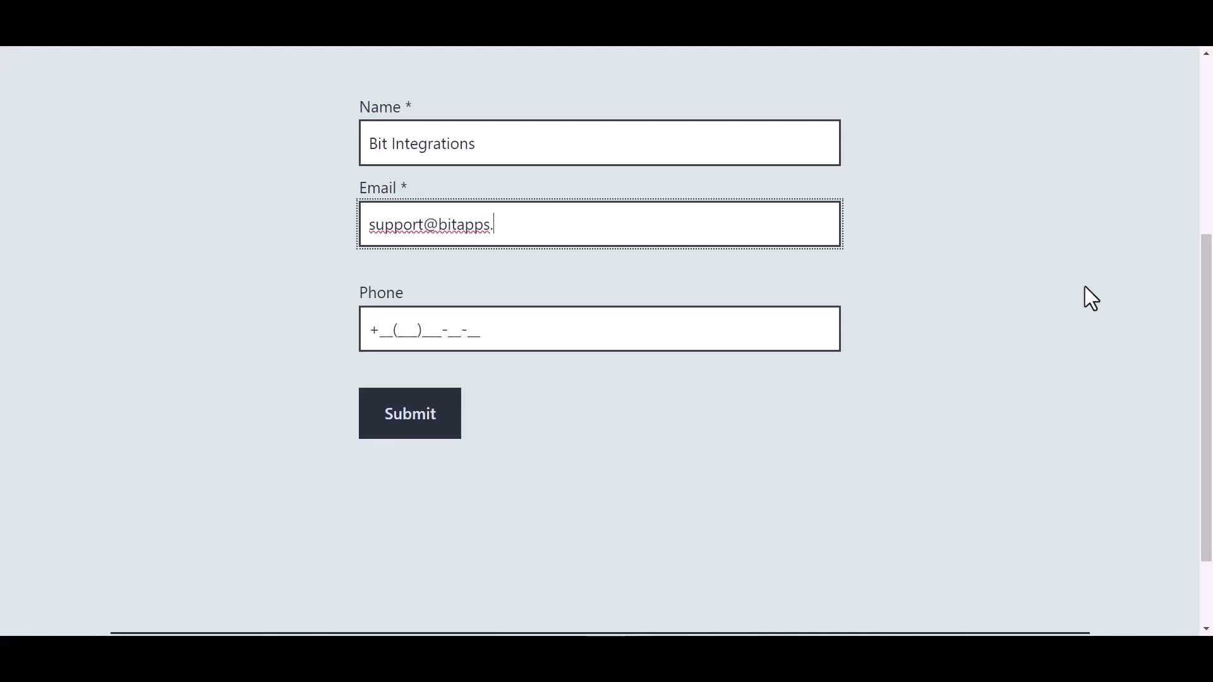
{"action": "left_click", "coordinate": [468, 330]}
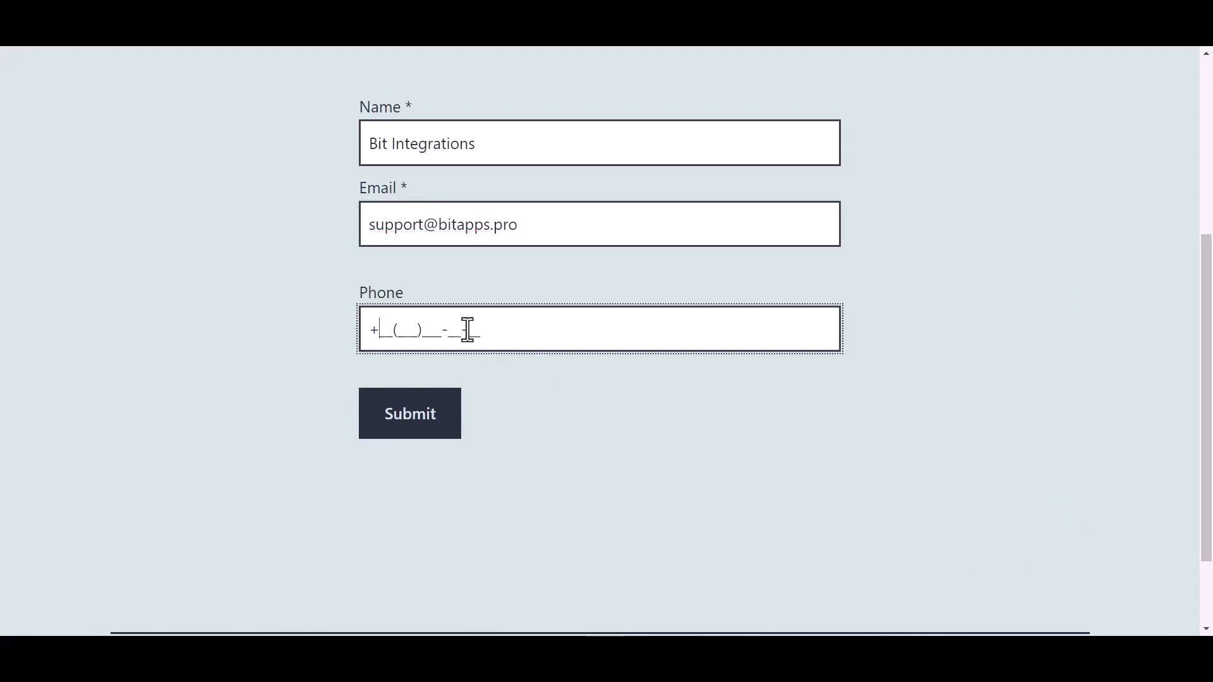
{"action": "type", "text": "44(455)566-6_-__"}
{"action": "left_click", "coordinate": [421, 428]}
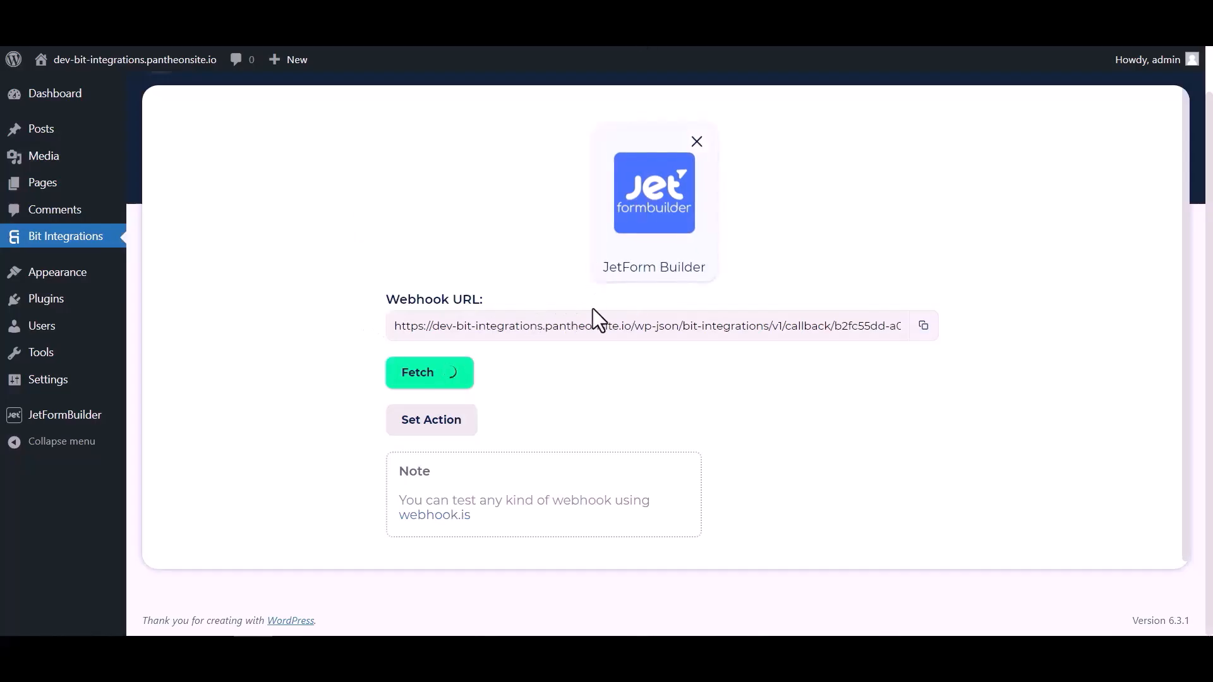
Review the fetched submission data and filter the actions list by 'omn'
{"action": "scroll", "coordinate": [627, 385], "scroll_direction": "down", "scroll_amount": 4}
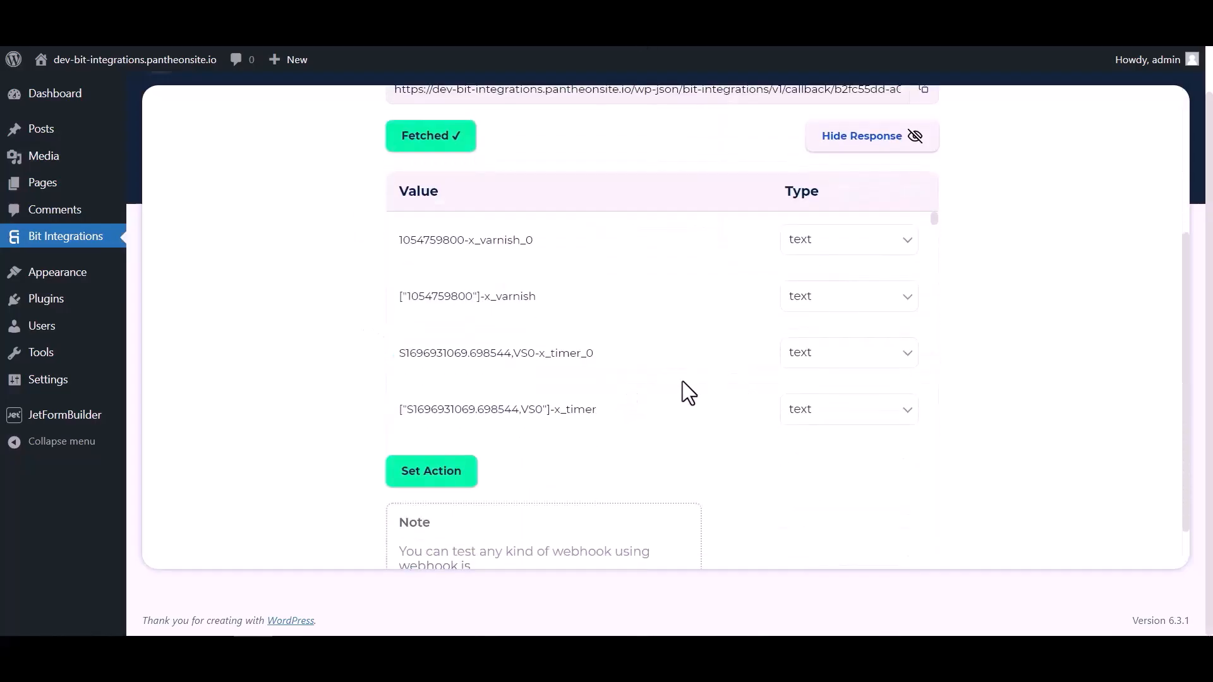
{"action": "scroll", "coordinate": [661, 266], "scroll_direction": "down", "scroll_amount": 8}
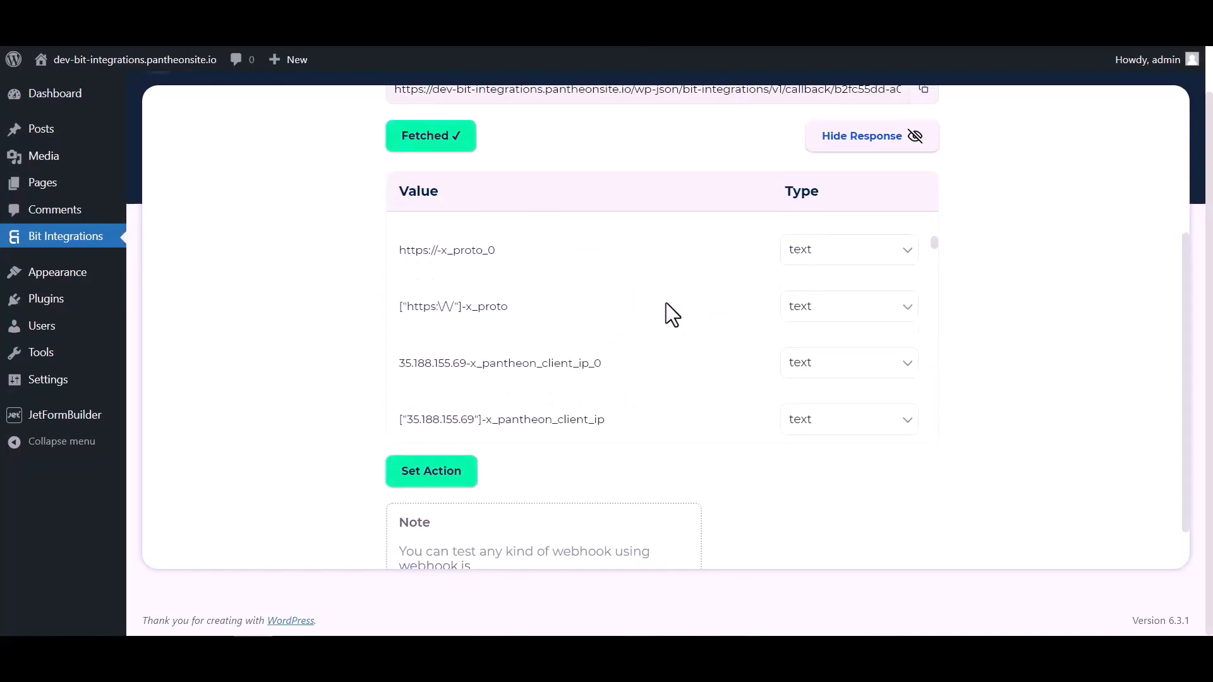
{"action": "scroll", "coordinate": [666, 302], "scroll_direction": "down", "scroll_amount": 8}
{"action": "scroll", "coordinate": [711, 305], "scroll_direction": "up", "scroll_amount": 4}
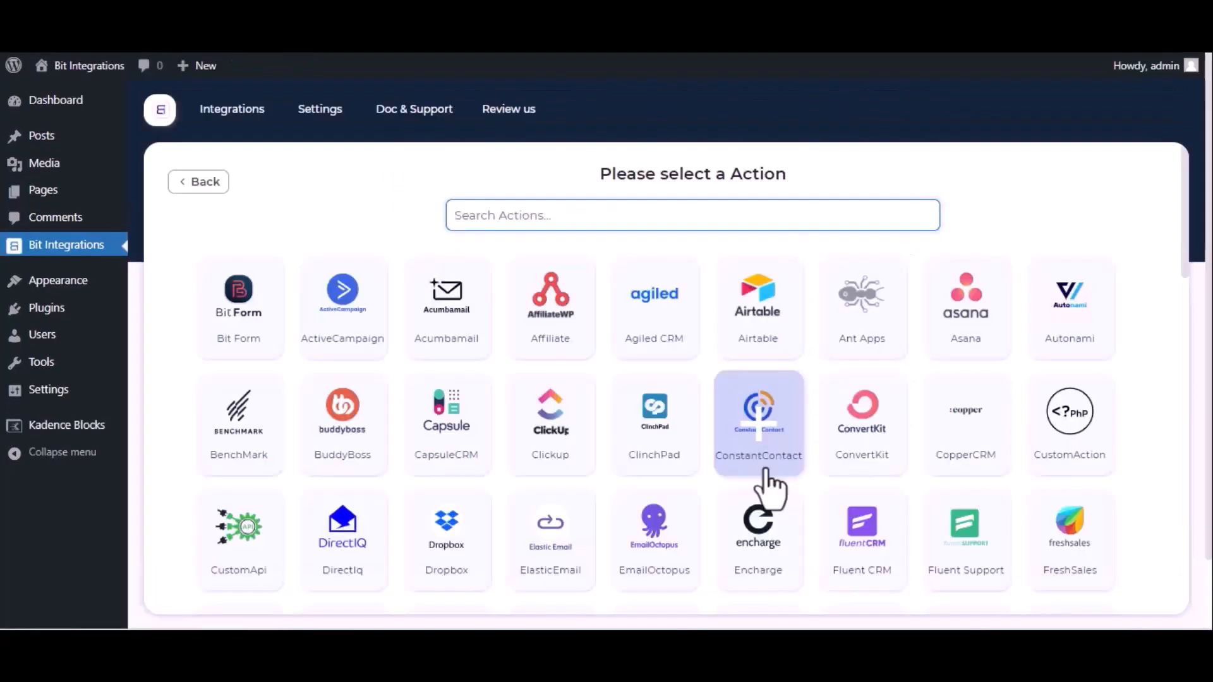
{"action": "type", "text": "omn"}
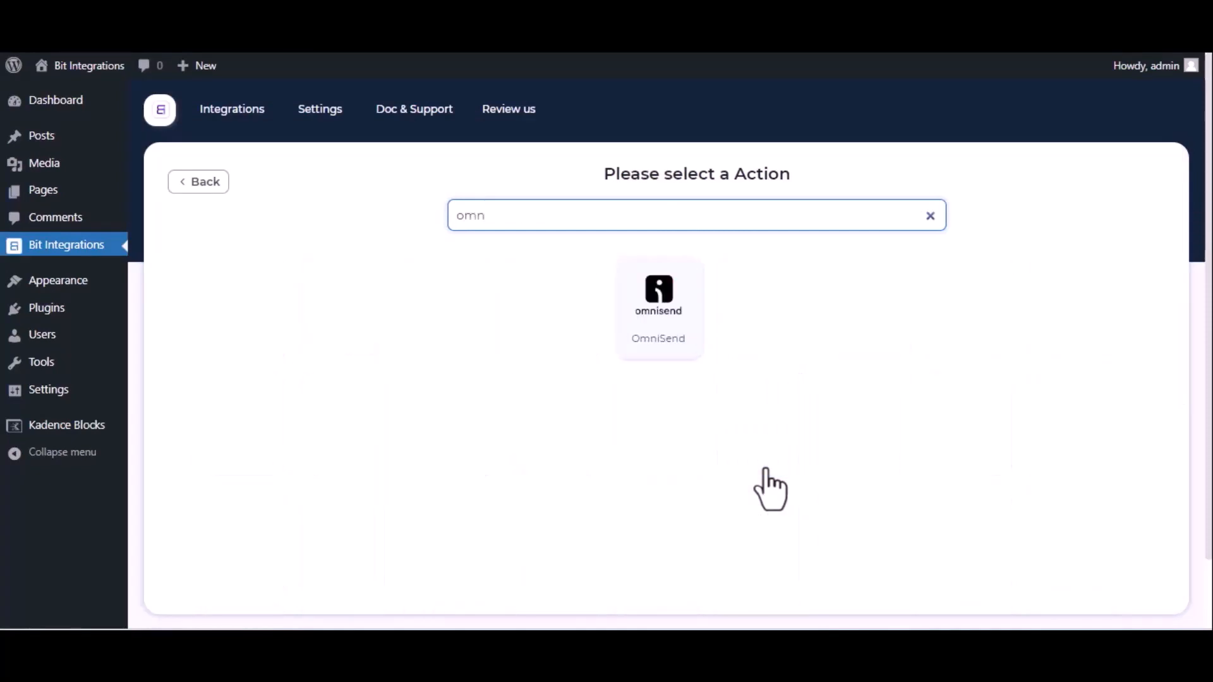
Select OmniSend as the action and open its API token page
{"action": "left_click", "coordinate": [664, 345]}
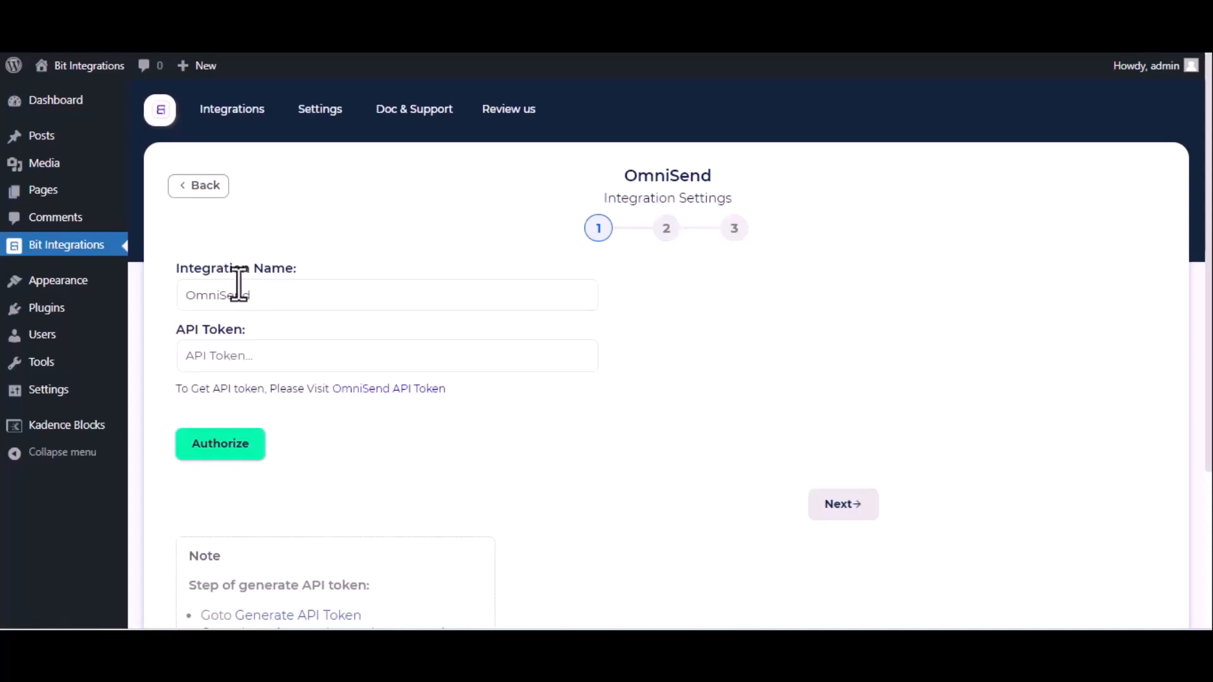
{"action": "left_click", "coordinate": [390, 390]}
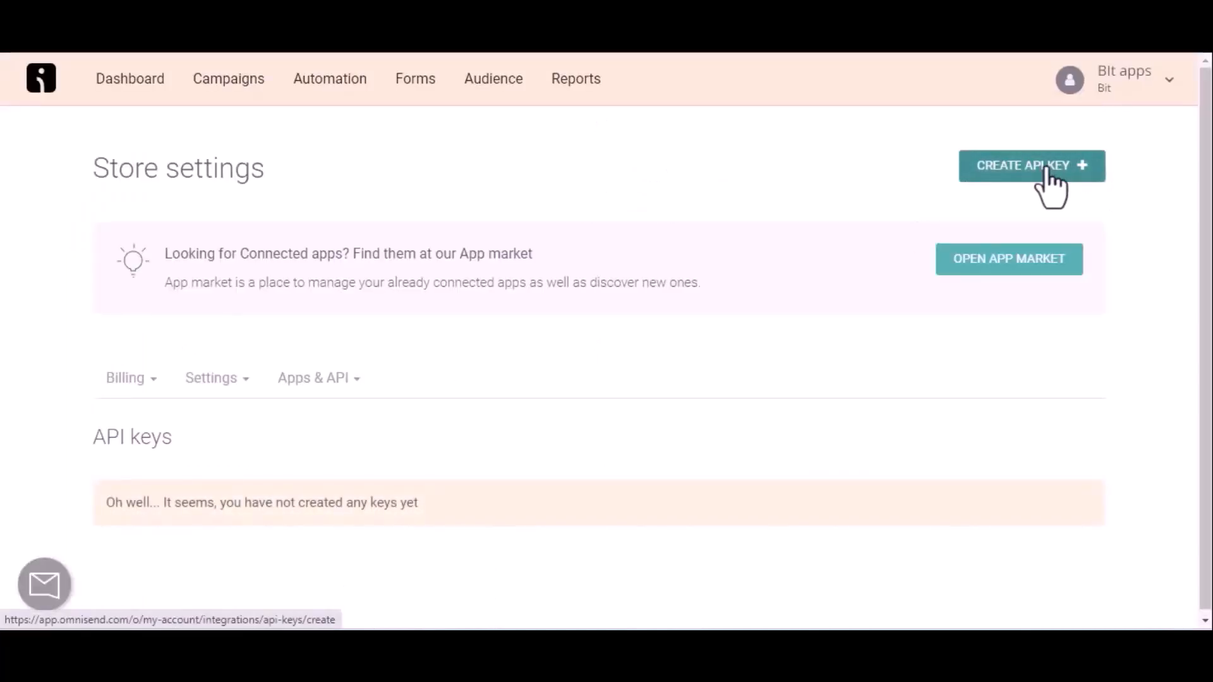
Create an Omnisend API key 'For Bit Integrations' with all permissions and copy its token
{"action": "left_click", "coordinate": [1050, 171]}
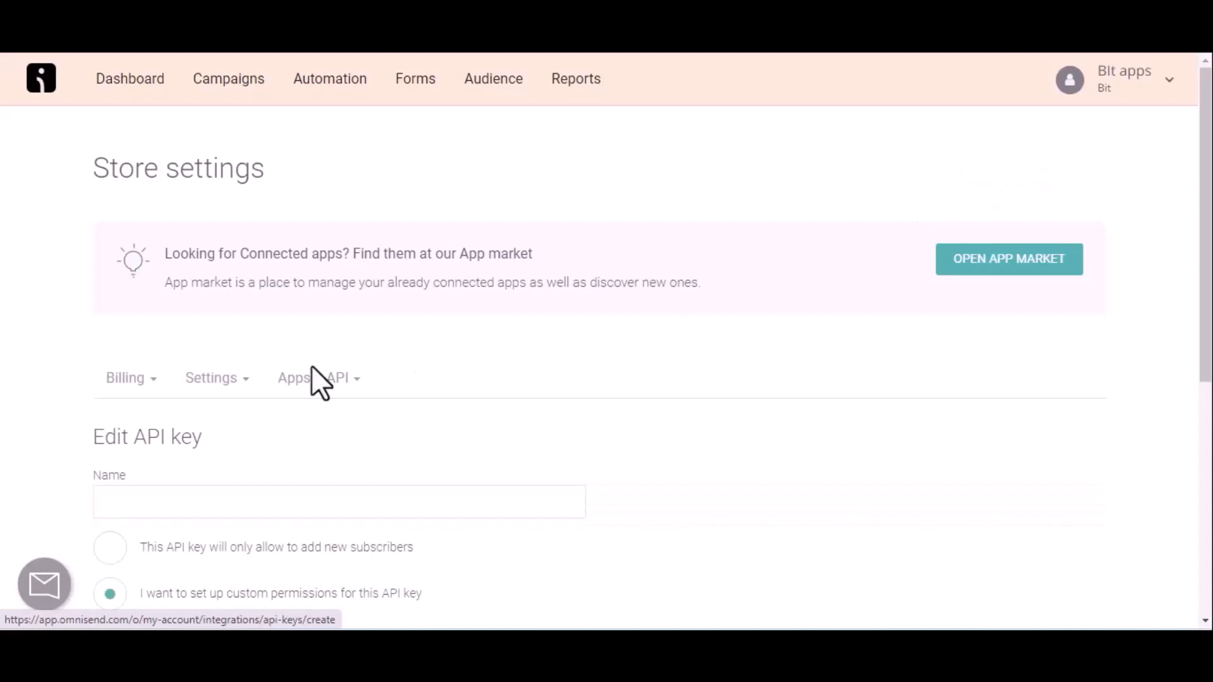
{"action": "left_click", "coordinate": [147, 489]}
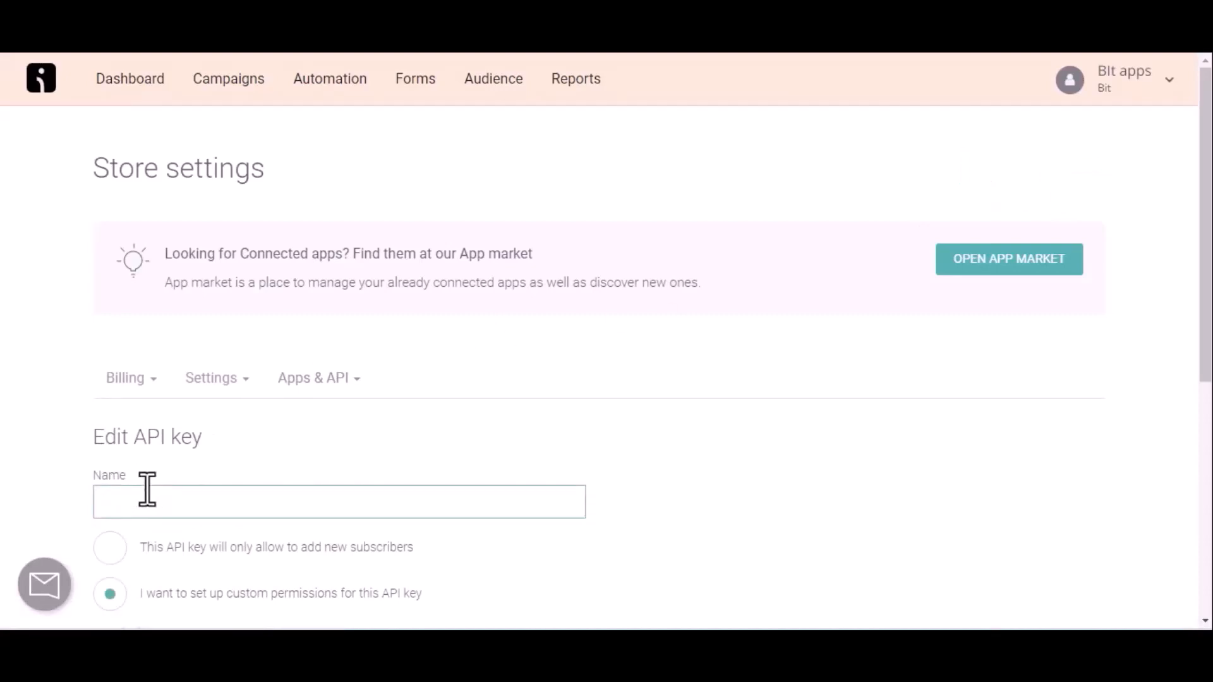
{"action": "type", "text": "For Bit Integrations"}
{"action": "scroll", "coordinate": [147, 490], "scroll_direction": "down", "scroll_amount": 7}
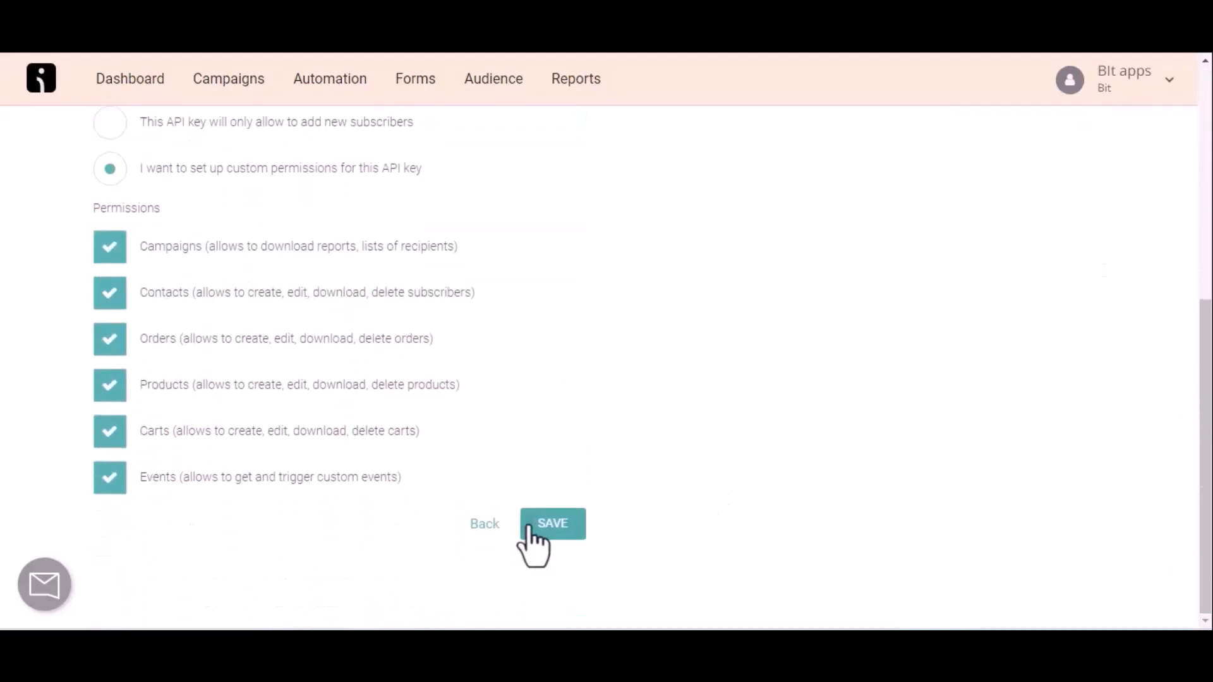
{"action": "left_click", "coordinate": [538, 529]}
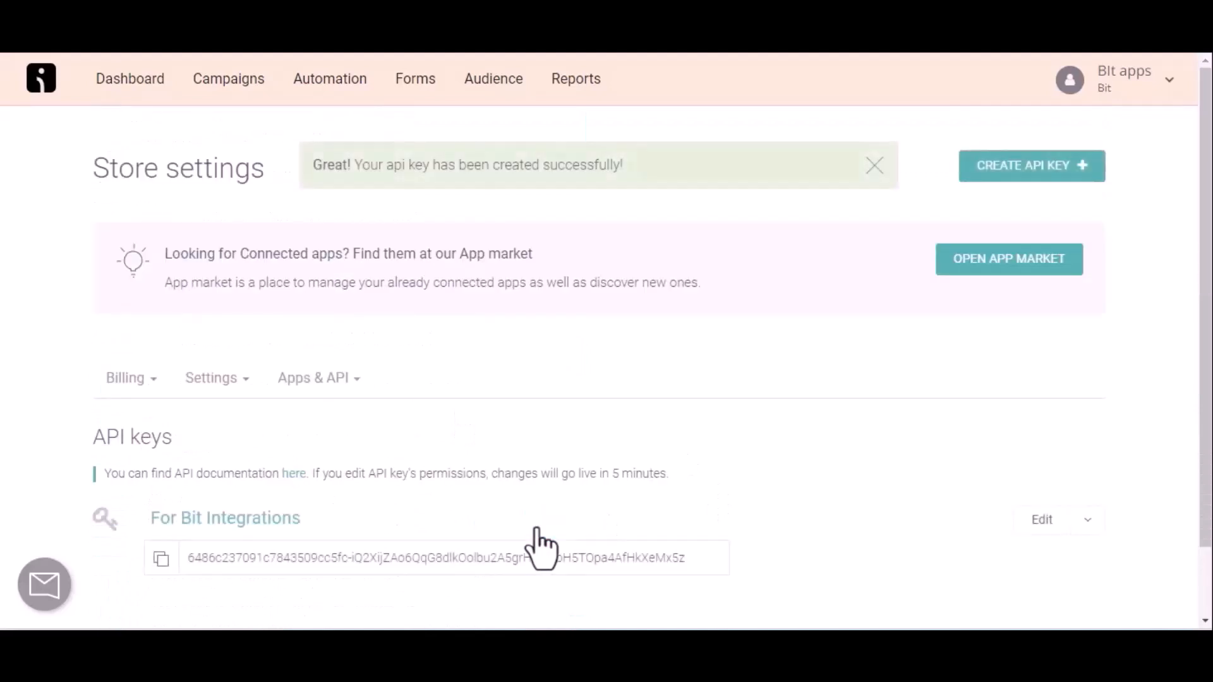
{"action": "left_click", "coordinate": [161, 559]}
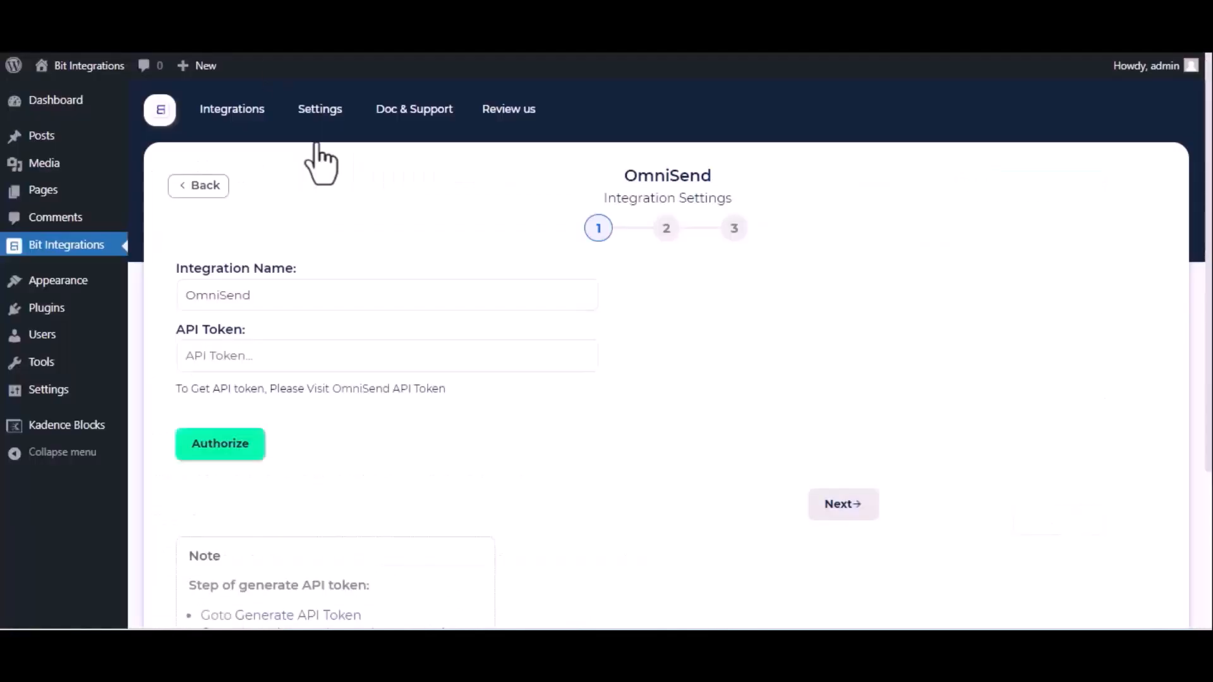
Paste the Omnisend token into API Token, authorize, and move to step 2
{"action": "left_click", "coordinate": [257, 357]}
{"action": "key", "text": "ctrl+v"}
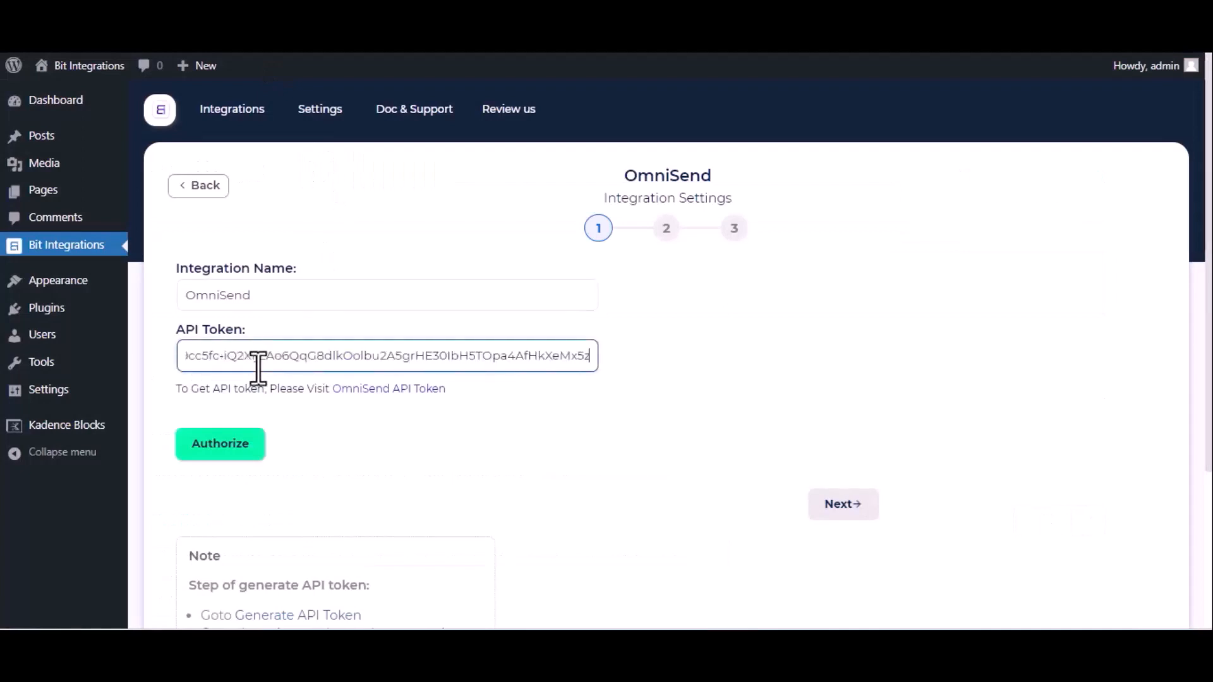
{"action": "left_click", "coordinate": [239, 446]}
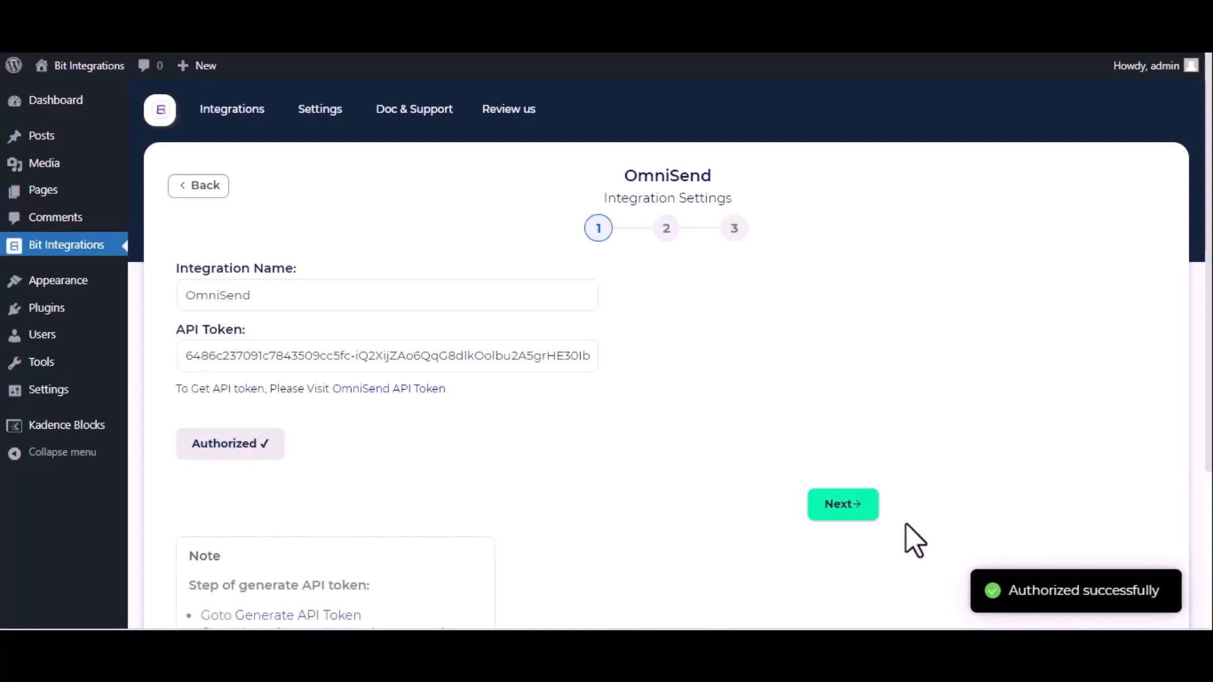
{"action": "left_click", "coordinate": [845, 515]}
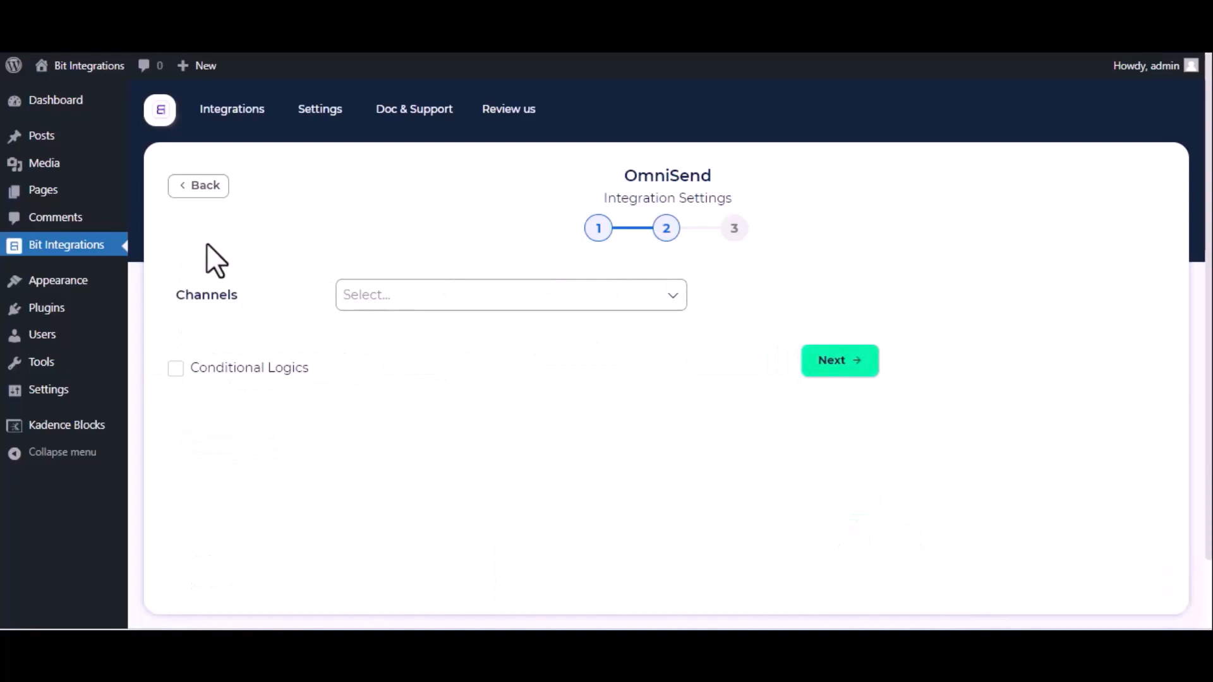
Set the channel to Email with Email Status Subscribed
{"action": "left_click", "coordinate": [436, 295]}
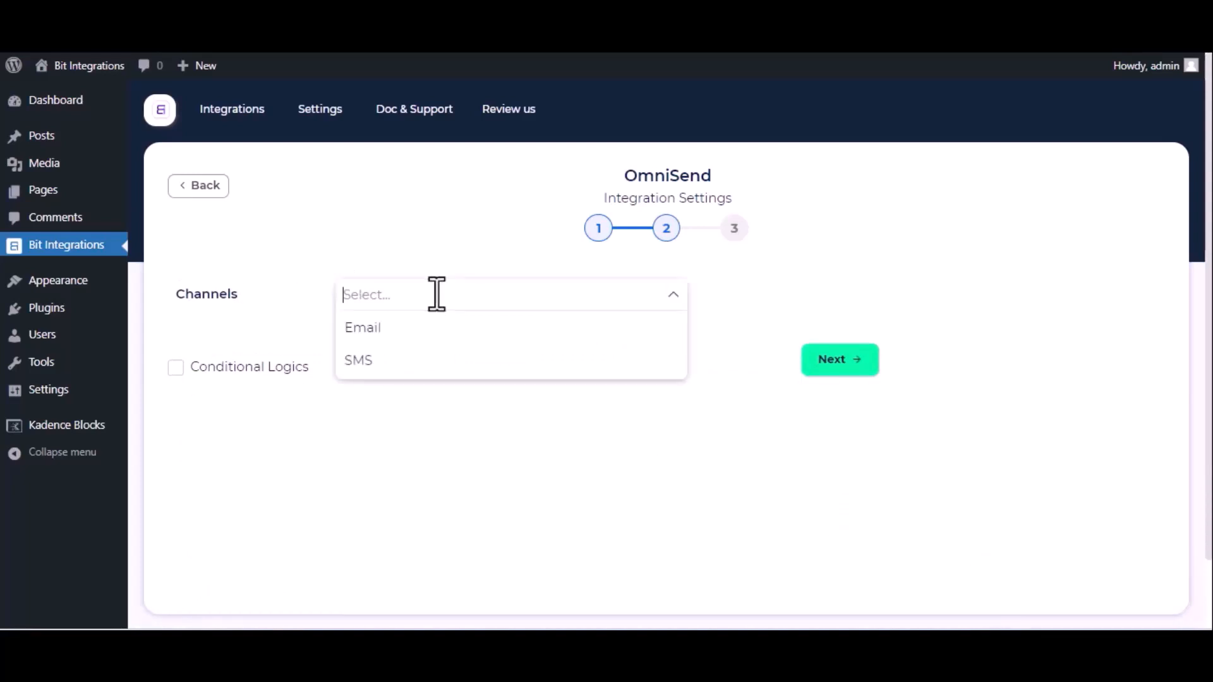
{"action": "left_click", "coordinate": [414, 332]}
{"action": "left_click", "coordinate": [328, 334]}
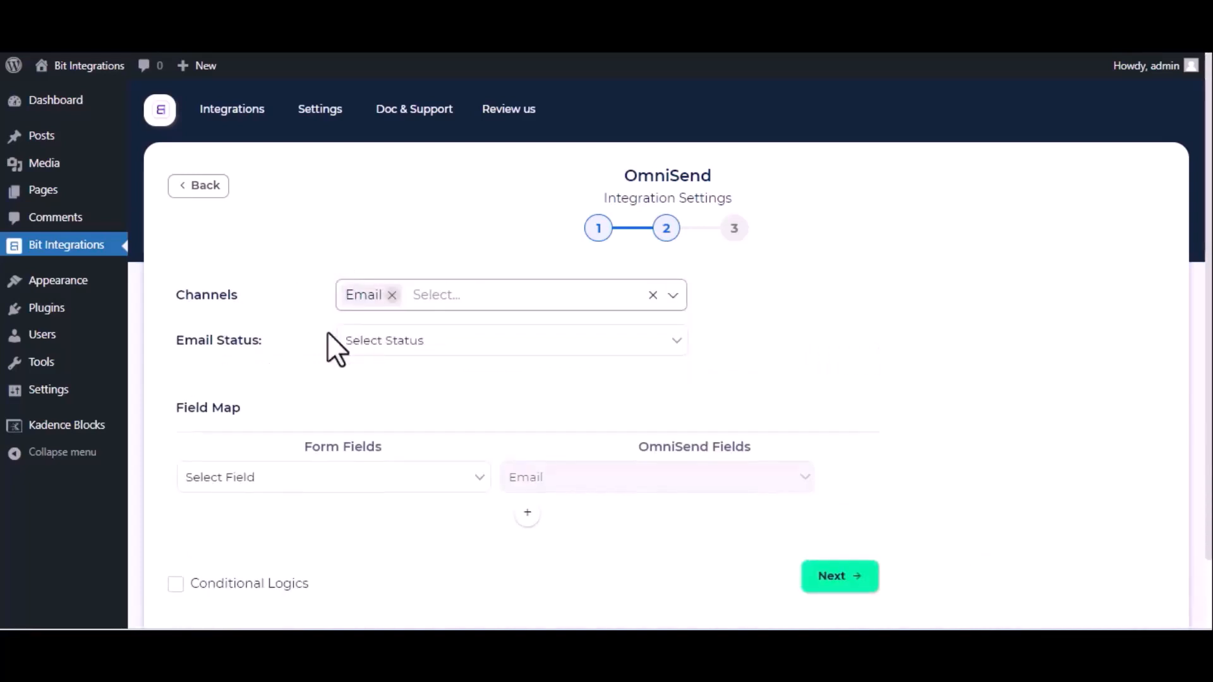
{"action": "left_click", "coordinate": [409, 345]}
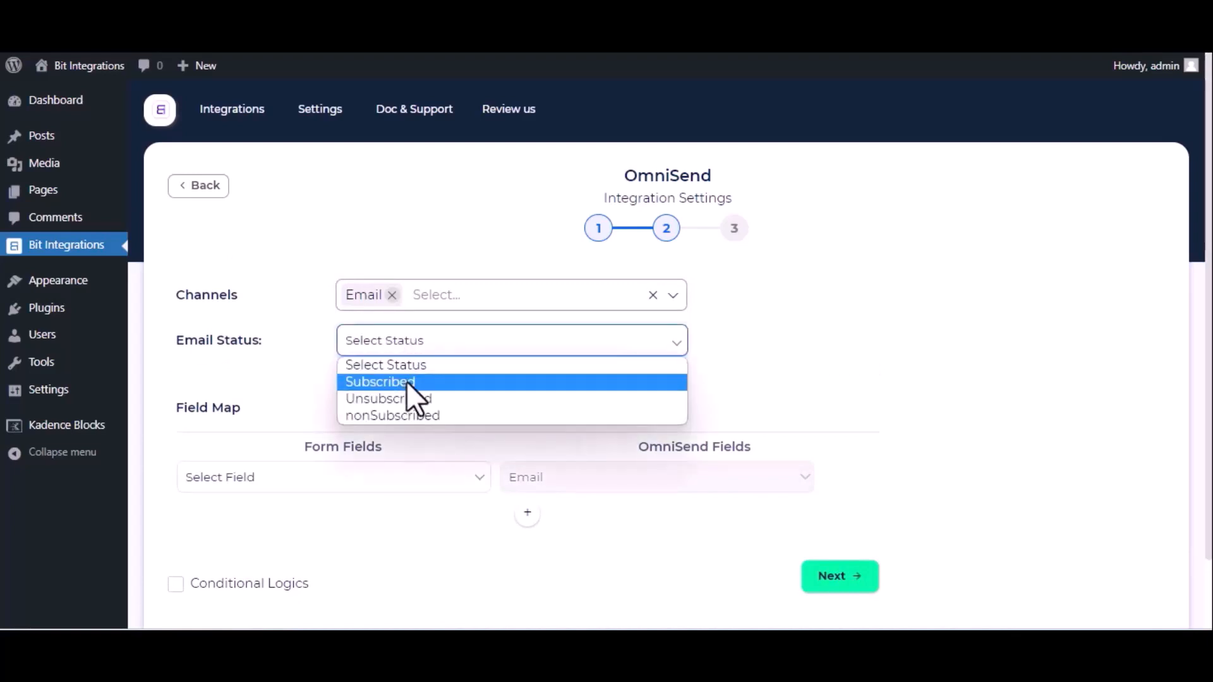
{"action": "left_click", "coordinate": [407, 382]}
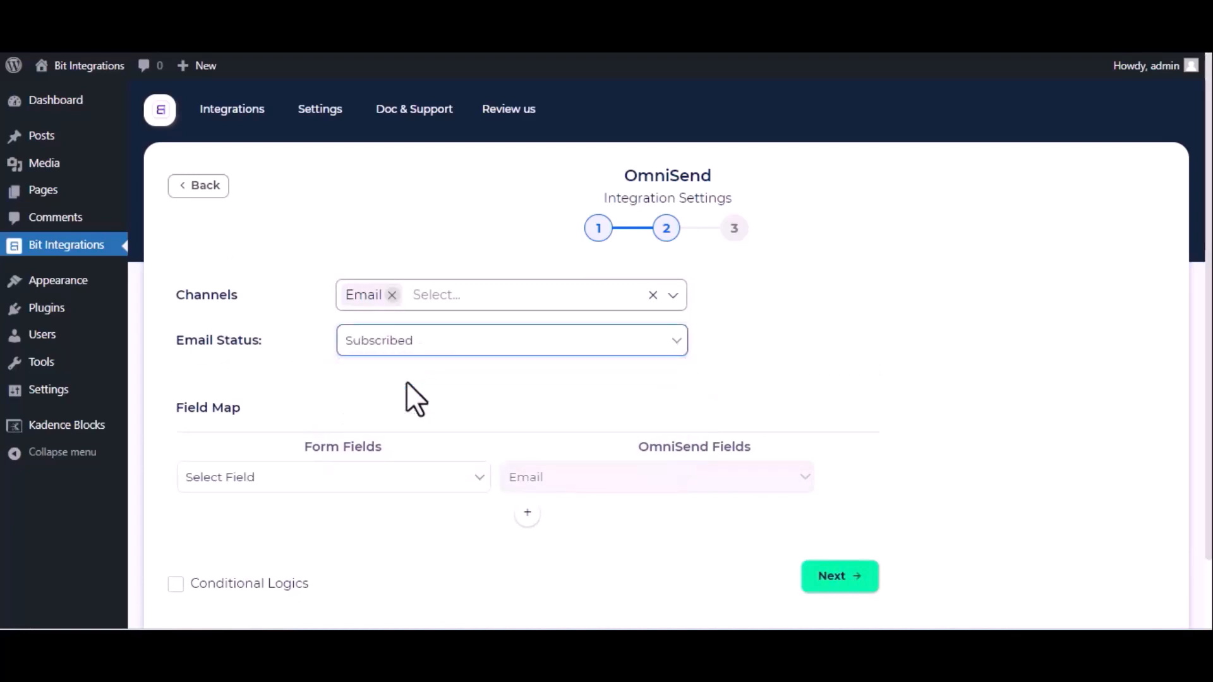
Map the form's Email to Email and Name to First Name
{"action": "left_click", "coordinate": [341, 479]}
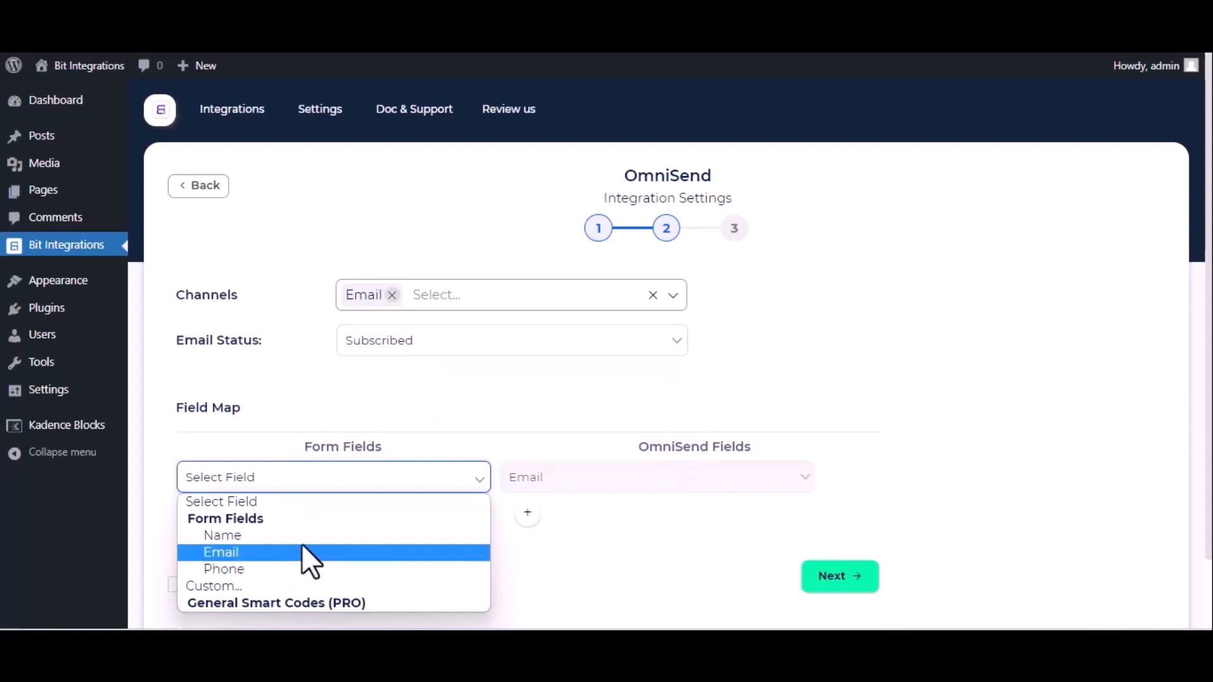
{"action": "left_click", "coordinate": [302, 552]}
{"action": "left_click", "coordinate": [528, 513]}
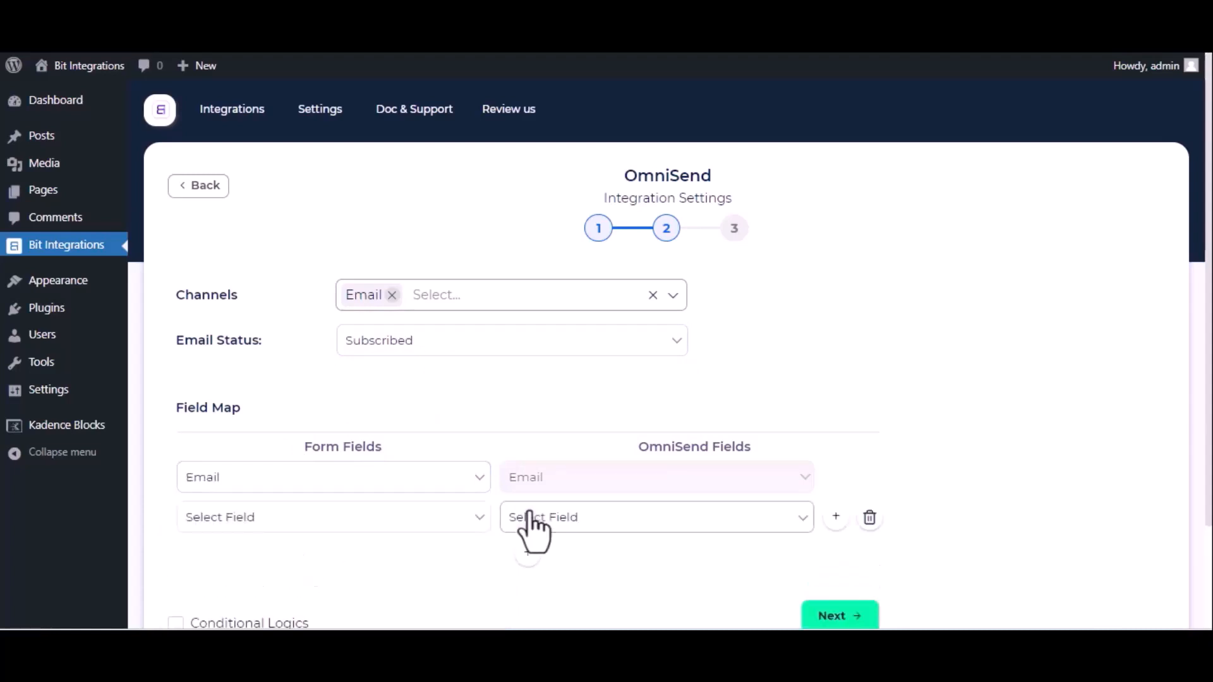
{"action": "left_click", "coordinate": [461, 517]}
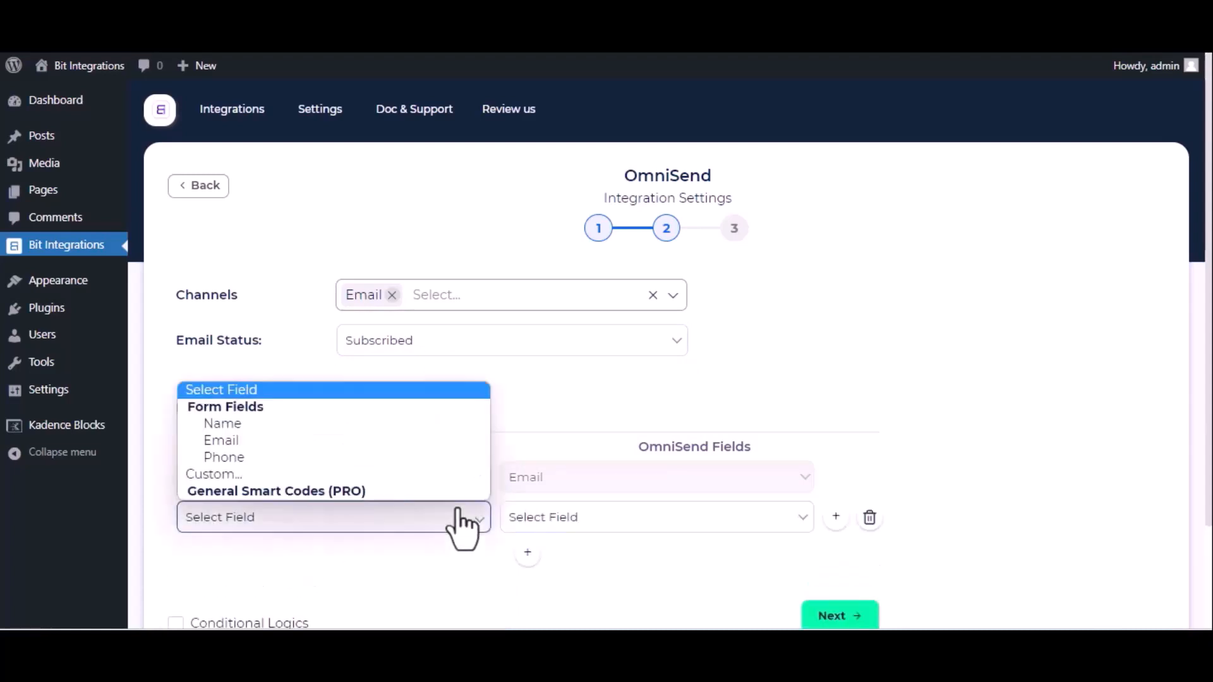
{"action": "left_click", "coordinate": [327, 425]}
{"action": "left_click", "coordinate": [547, 515]}
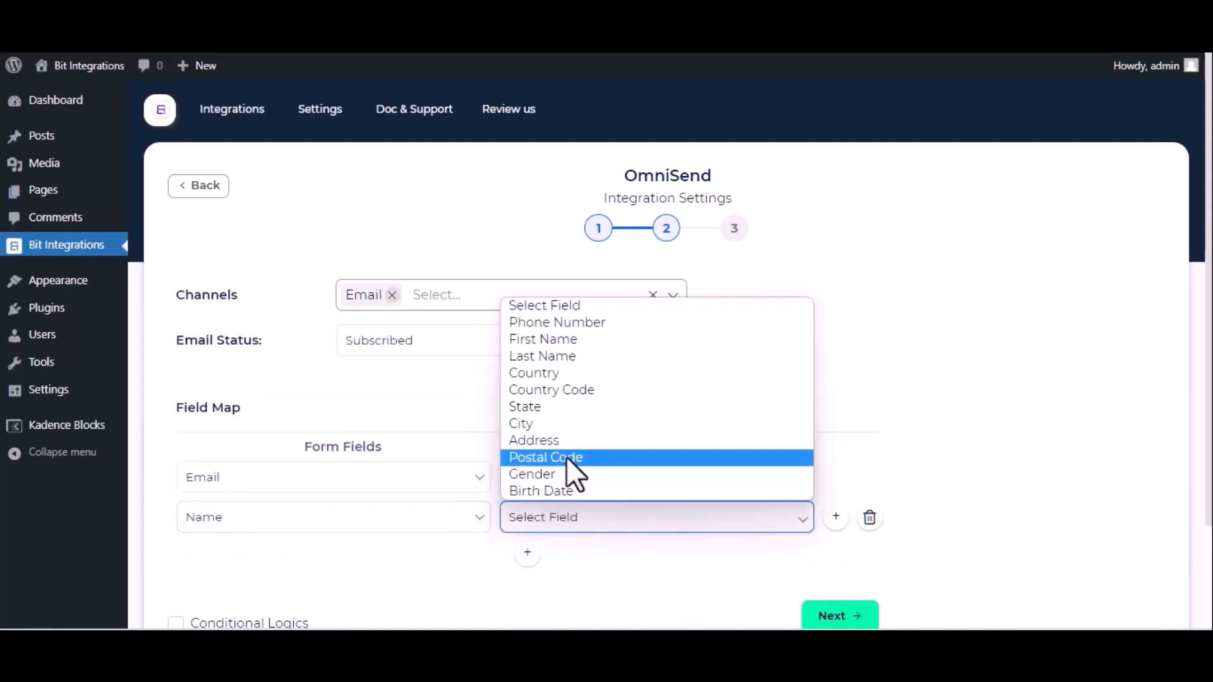
{"action": "left_click", "coordinate": [556, 341]}
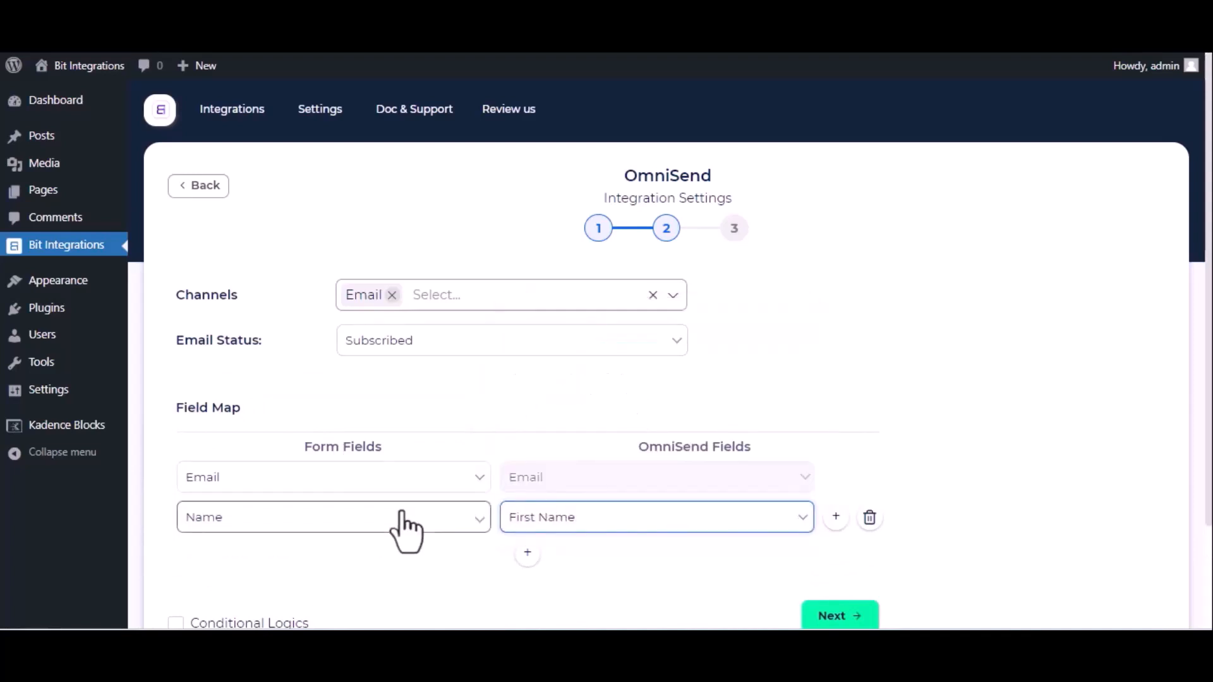
{"action": "scroll", "coordinate": [400, 528], "scroll_direction": "down", "scroll_amount": 2}
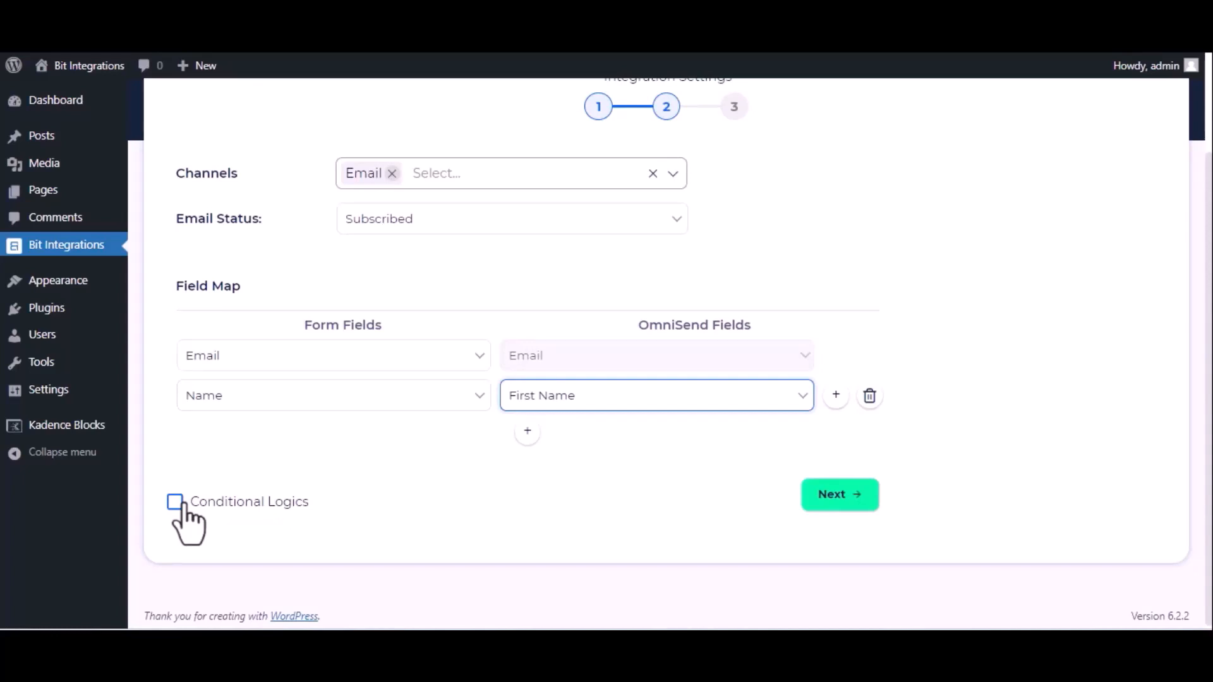
Finish and save the OmniSend integration
{"action": "left_click", "coordinate": [851, 506]}
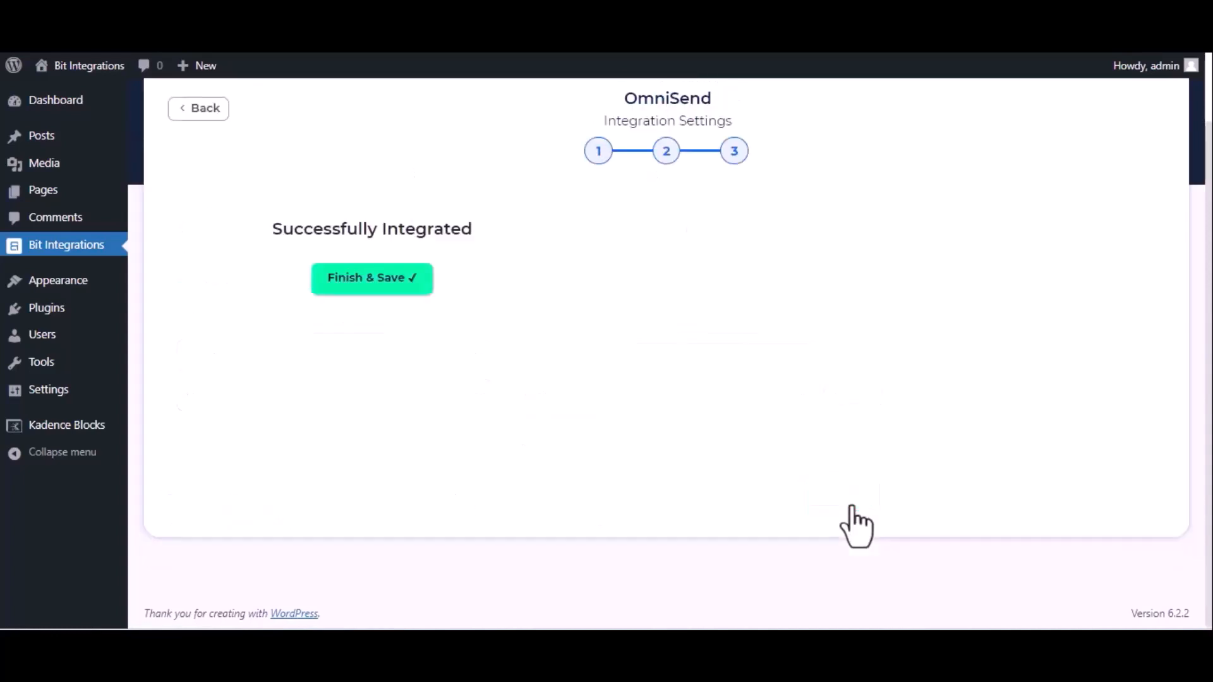
{"action": "left_click", "coordinate": [686, 278]}
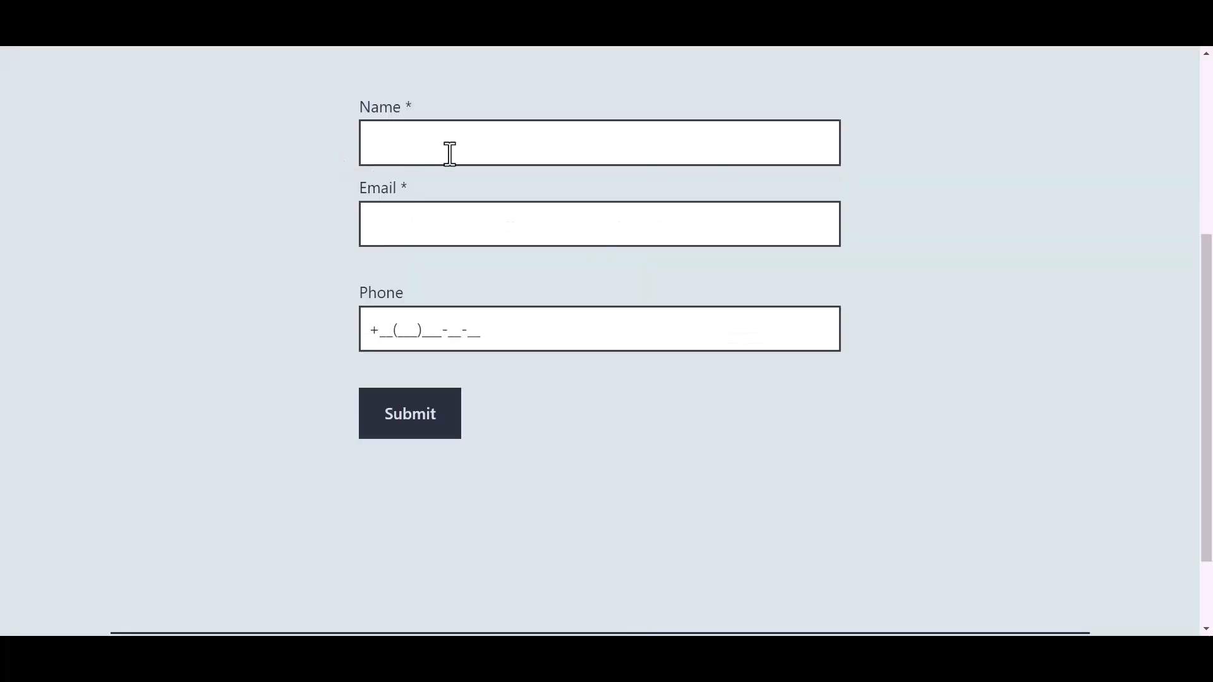
{"action": "left_click", "coordinate": [454, 147]}
Enter Name 'Bit Integrations', an e-mail address and a phone number, then submit the test entry
{"action": "type", "text": "B"}
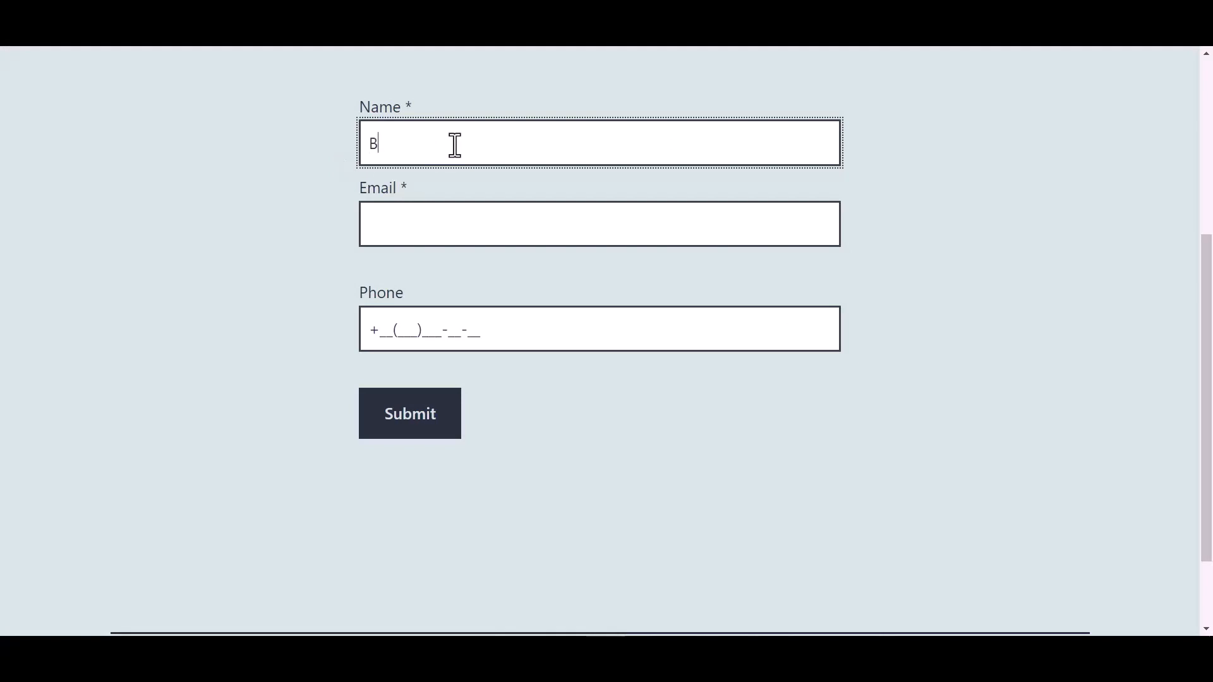
{"action": "type", "text": "it Integrations"}
{"action": "left_click", "coordinate": [428, 214]}
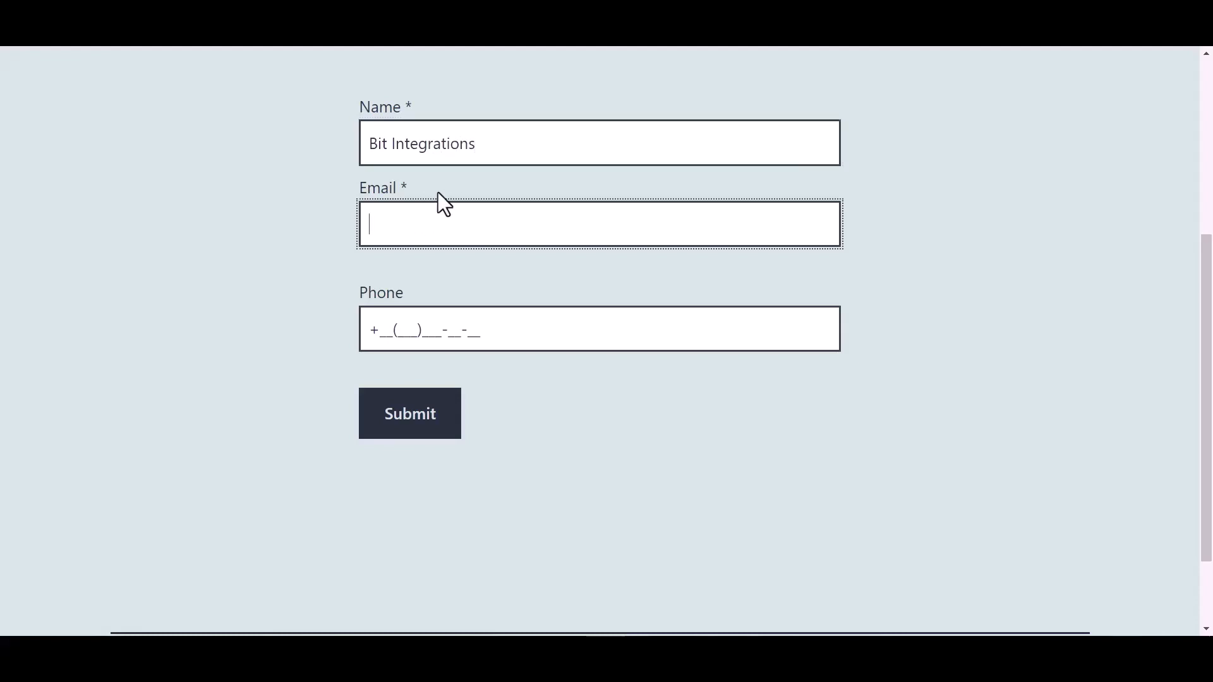
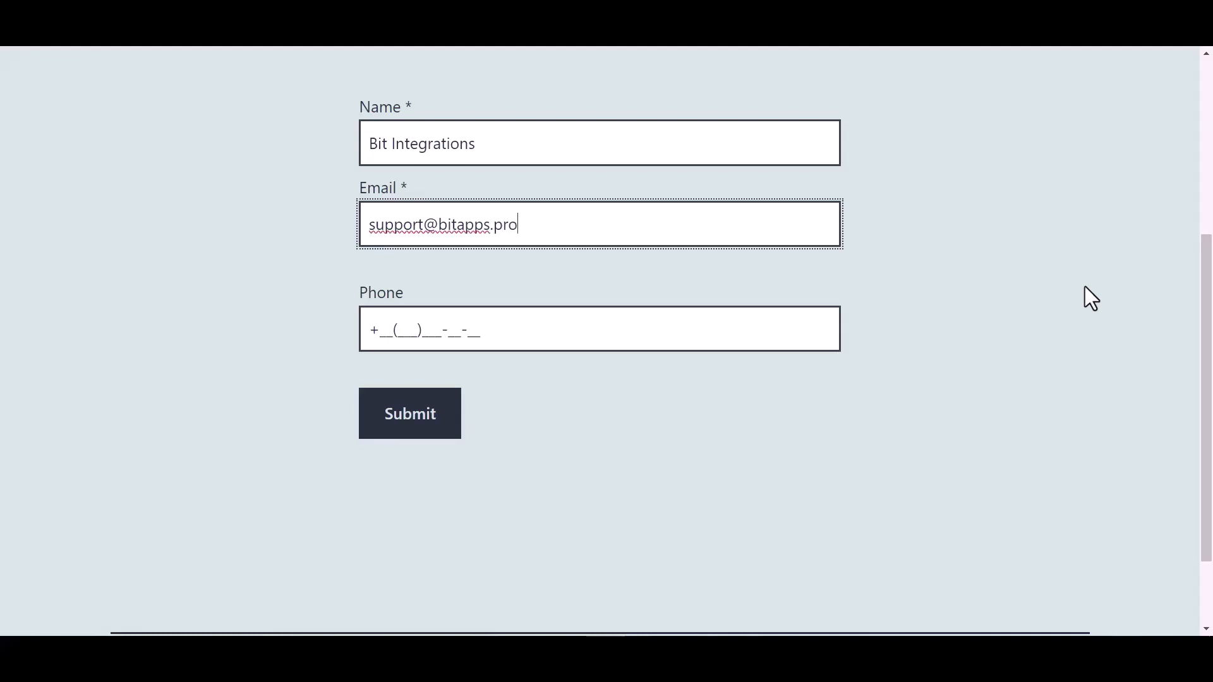
{"action": "left_click", "coordinate": [467, 330]}
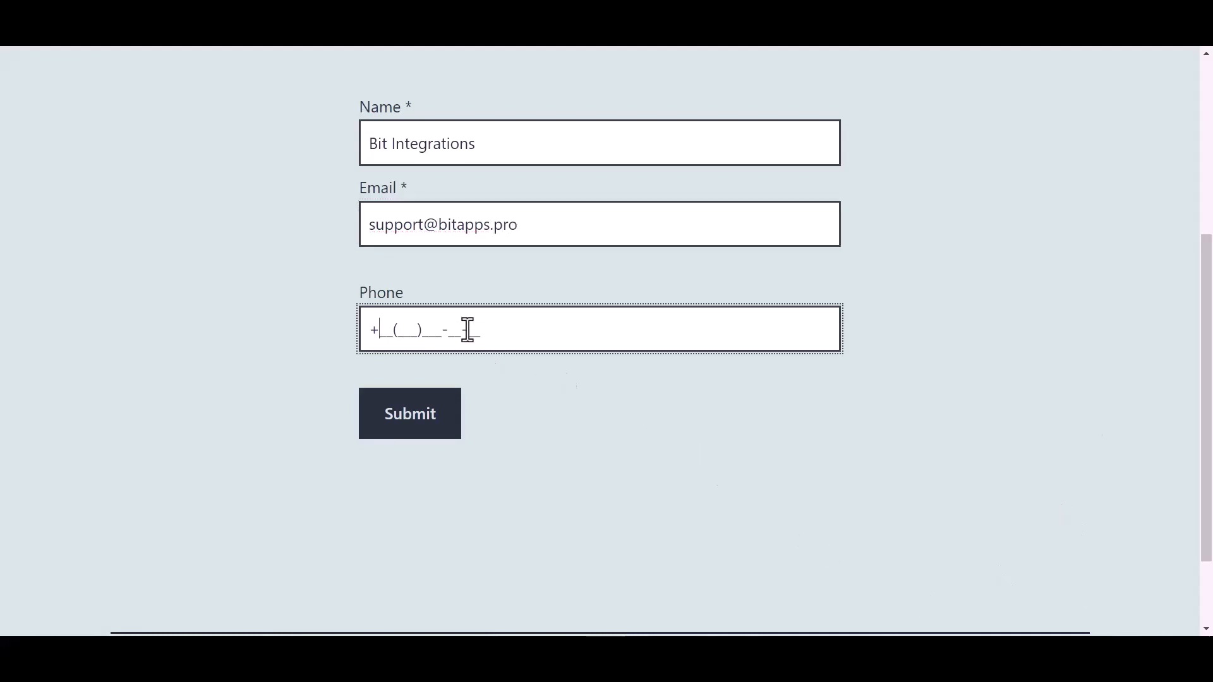
{"action": "type", "text": "44(455)566-6_-__"}
{"action": "left_click", "coordinate": [418, 424]}
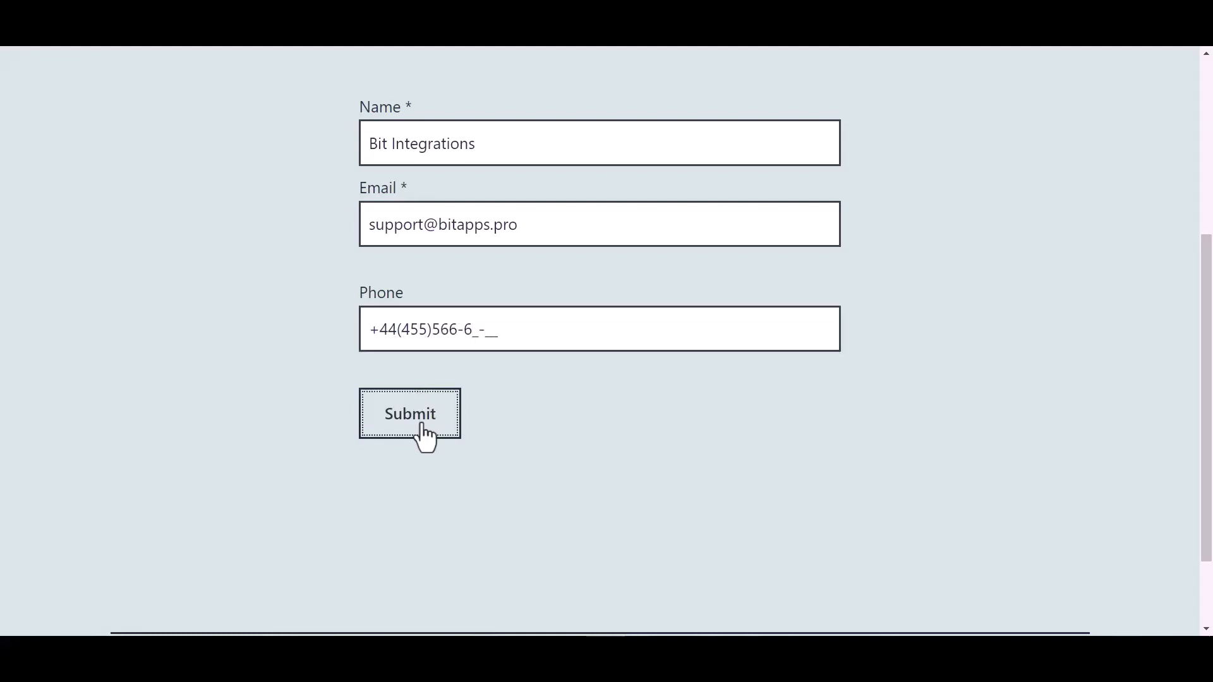